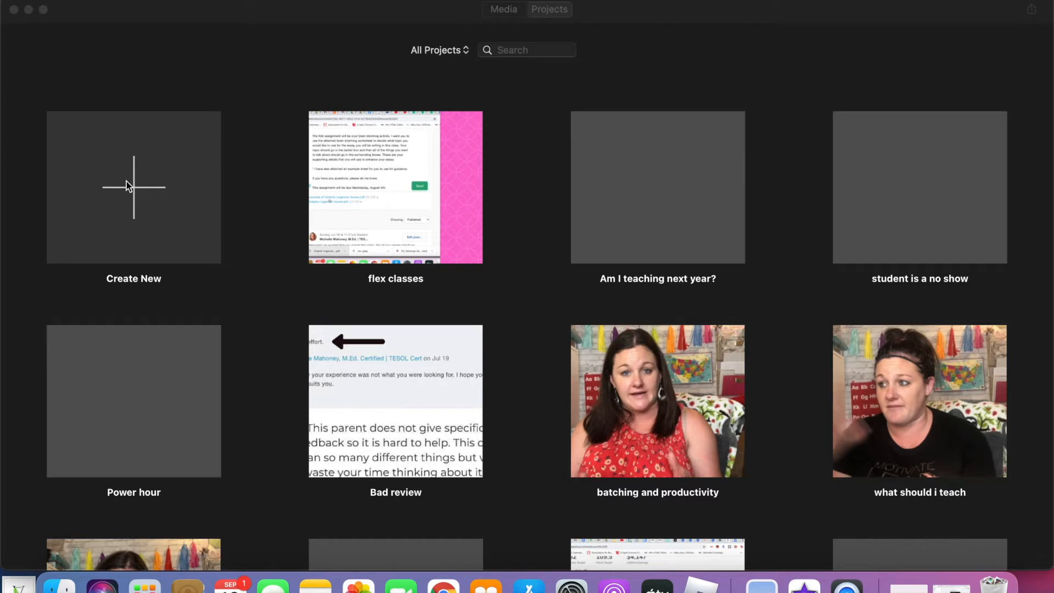
# Create a new movie project
pyautogui.click(134, 195)
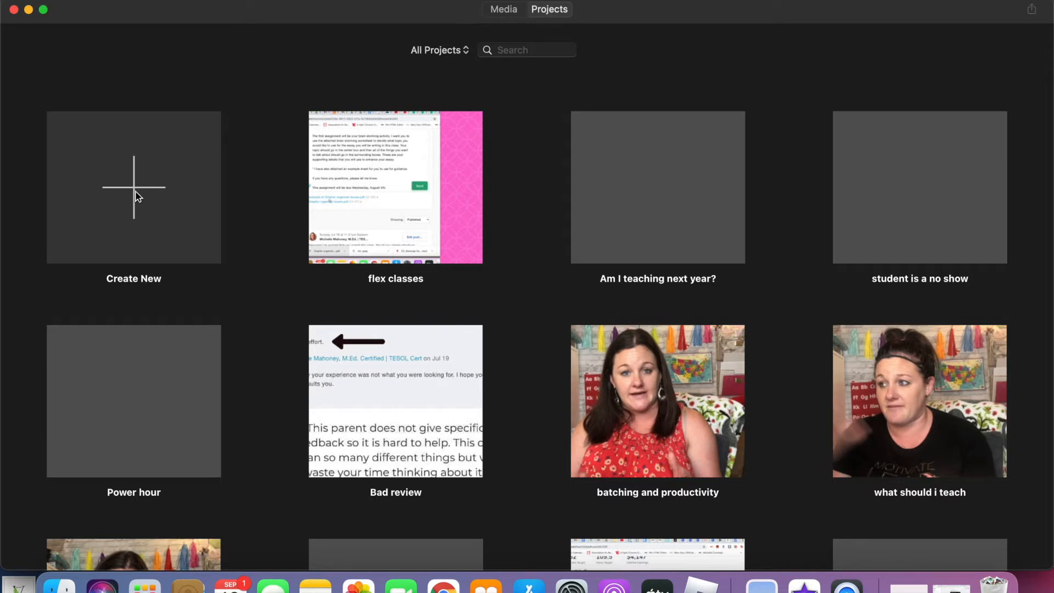
pyautogui.click(137, 201)
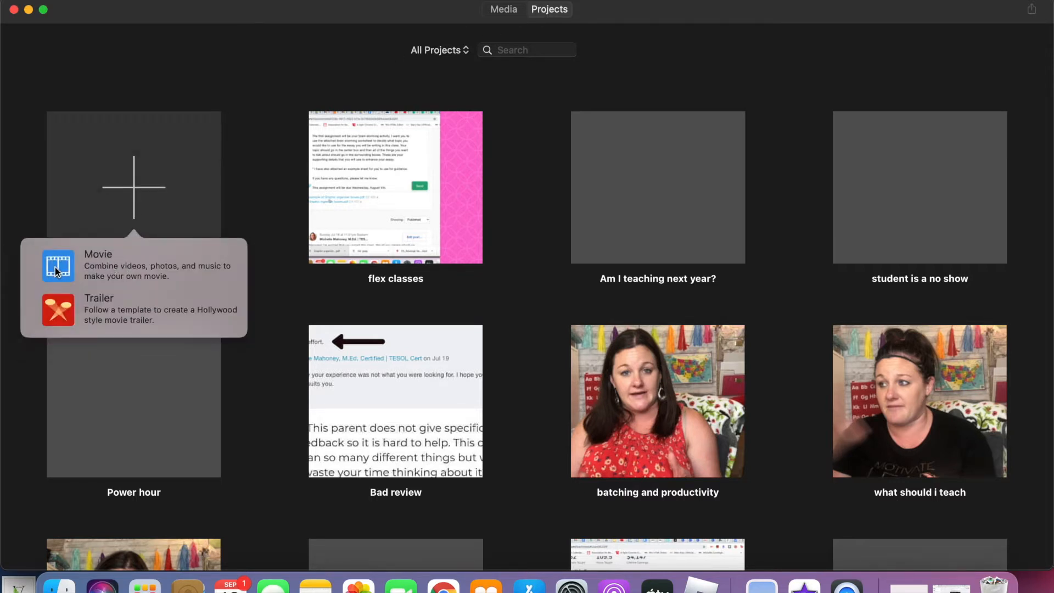
pyautogui.click(95, 267)
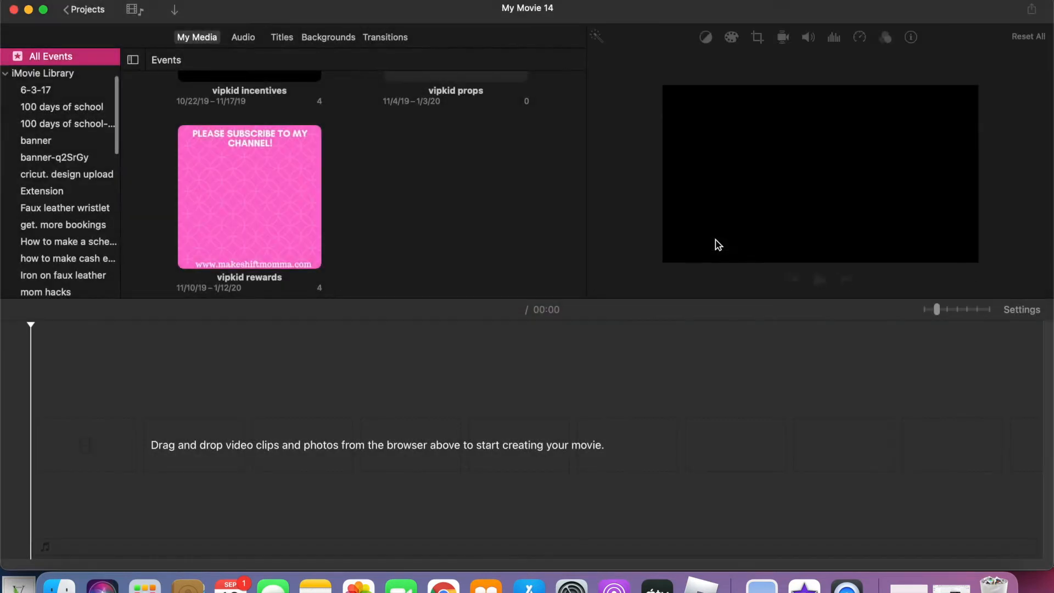
# Lower the project window to uncover the desktop and shift the screenshot files out of the way
pyautogui.moveTo(526, 10); pyautogui.dragTo(475, 569)
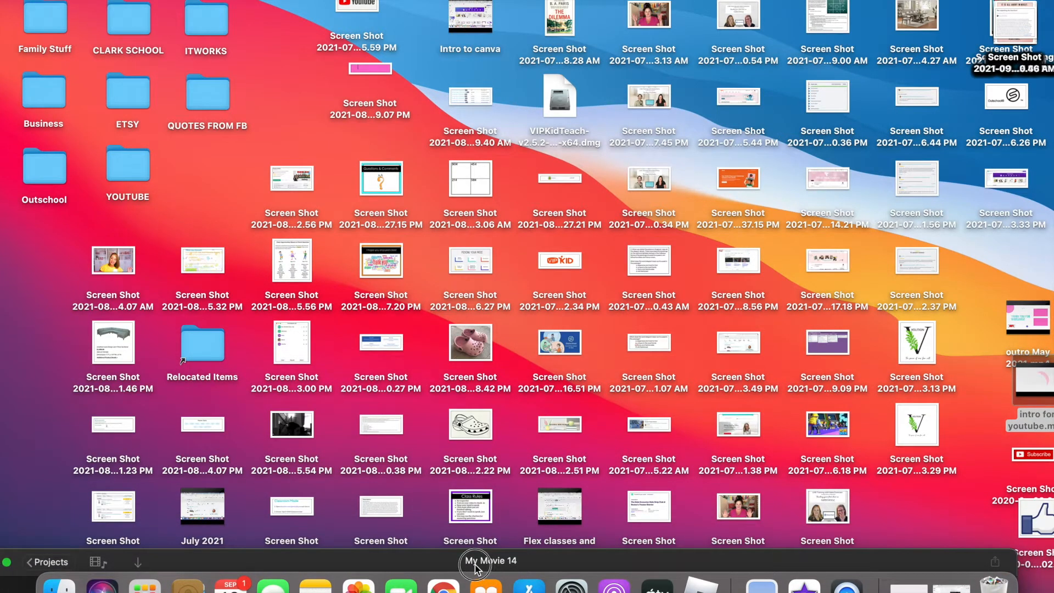
pyautogui.moveTo(475, 568); pyautogui.dragTo(466, 154)
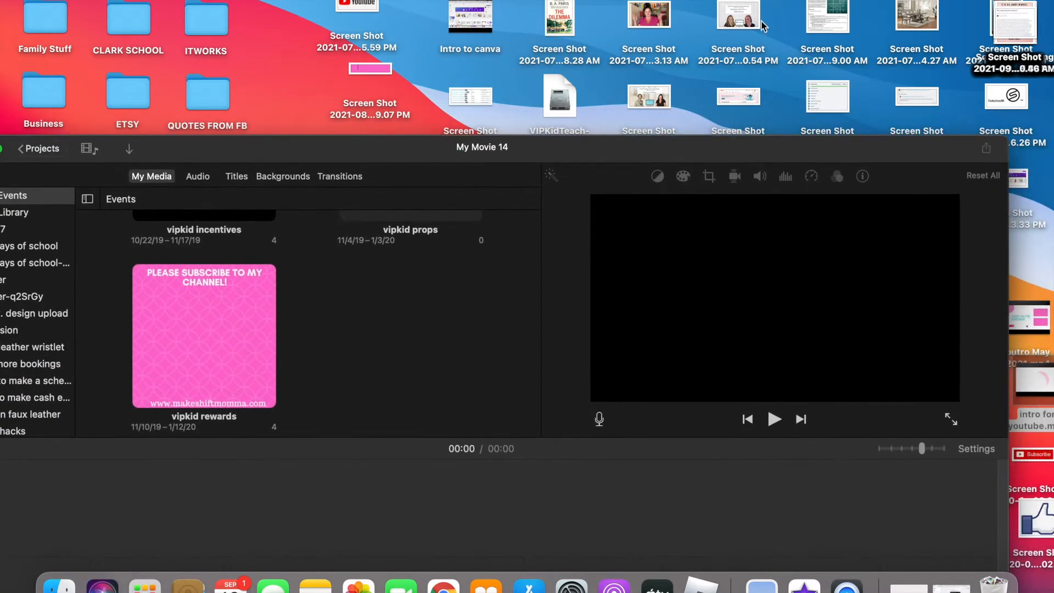
pyautogui.moveTo(1020, 21); pyautogui.dragTo(795, 10)
pyautogui.moveTo(891, 151); pyautogui.dragTo(914, 18)
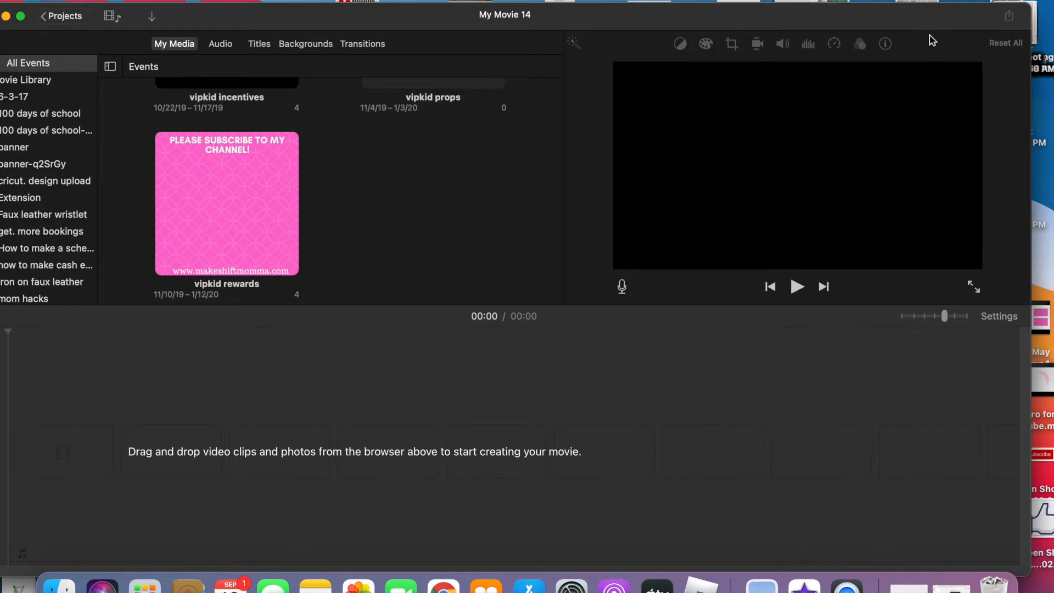
pyautogui.moveTo(913, 21); pyautogui.dragTo(541, 284)
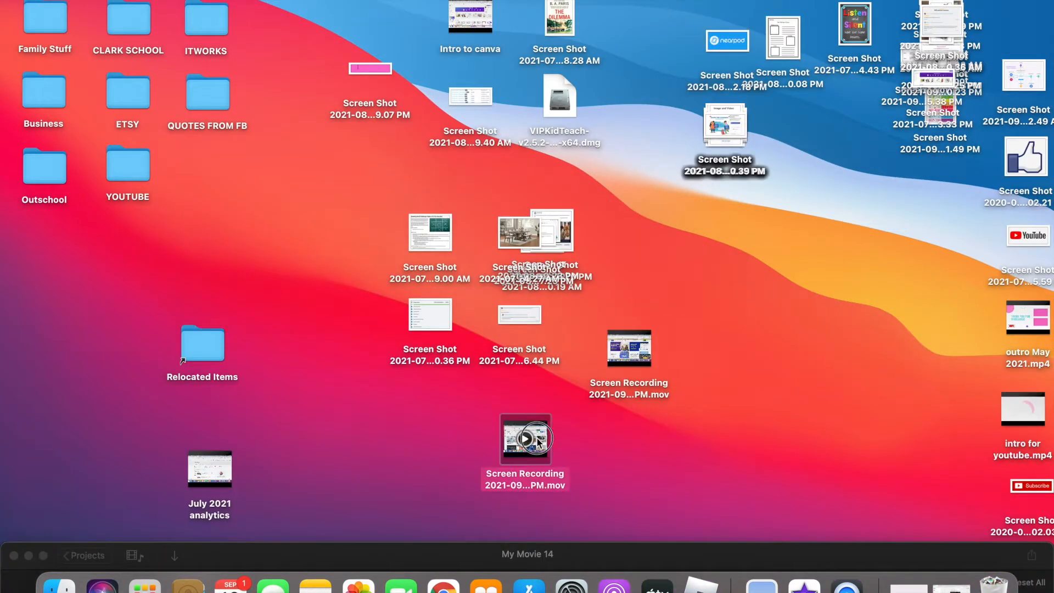
# Move the two screen recording files on the desktop close to the intro and outro videos
pyautogui.moveTo(525, 425); pyautogui.dragTo(949, 210)
pyautogui.moveTo(648, 346); pyautogui.dragTo(929, 286)
pyautogui.moveTo(997, 237); pyautogui.dragTo(848, 413)
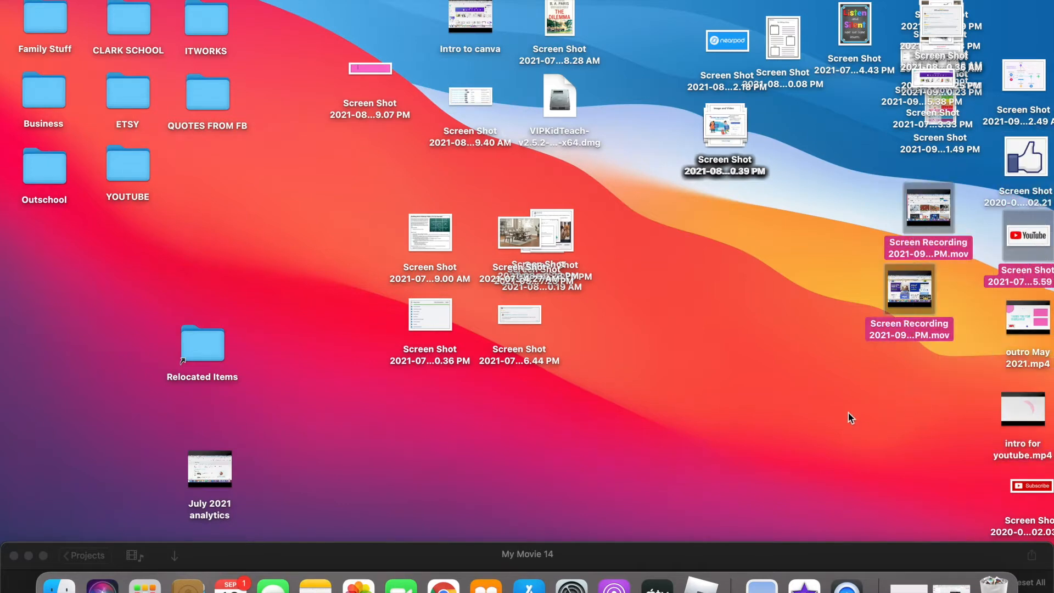
pyautogui.click(848, 413)
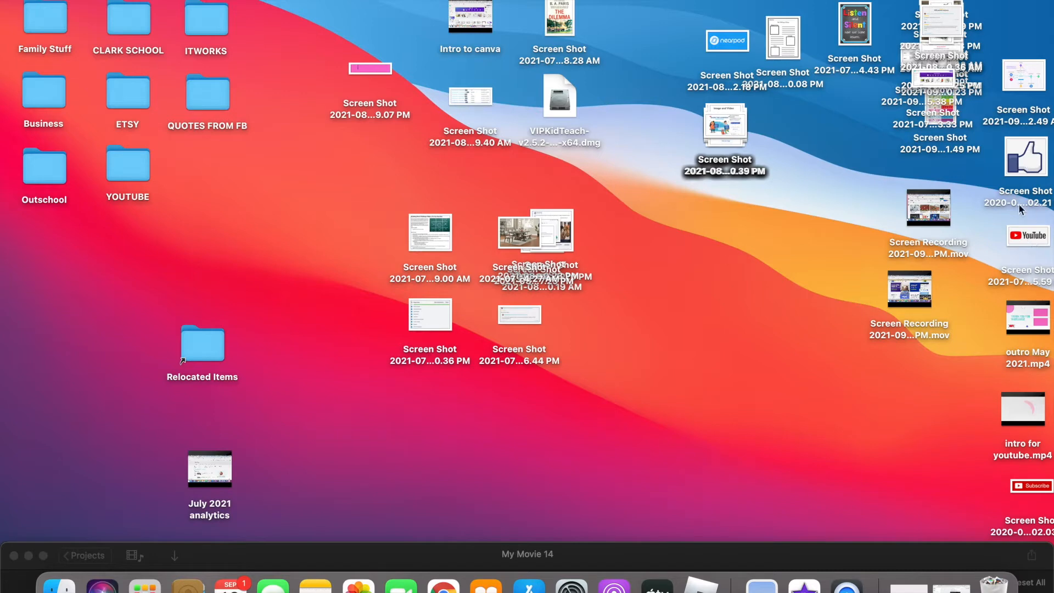
# Reposition the project window beside the desktop files and add both screen recordings to the empty timeline
pyautogui.moveTo(1033, 340)
pyautogui.moveTo(720, 551); pyautogui.dragTo(705, 129)
pyautogui.moveTo(772, 138); pyautogui.dragTo(642, 11)
pyautogui.moveTo(927, 208); pyautogui.dragTo(634, 450)
pyautogui.moveTo(913, 288); pyautogui.dragTo(657, 486)
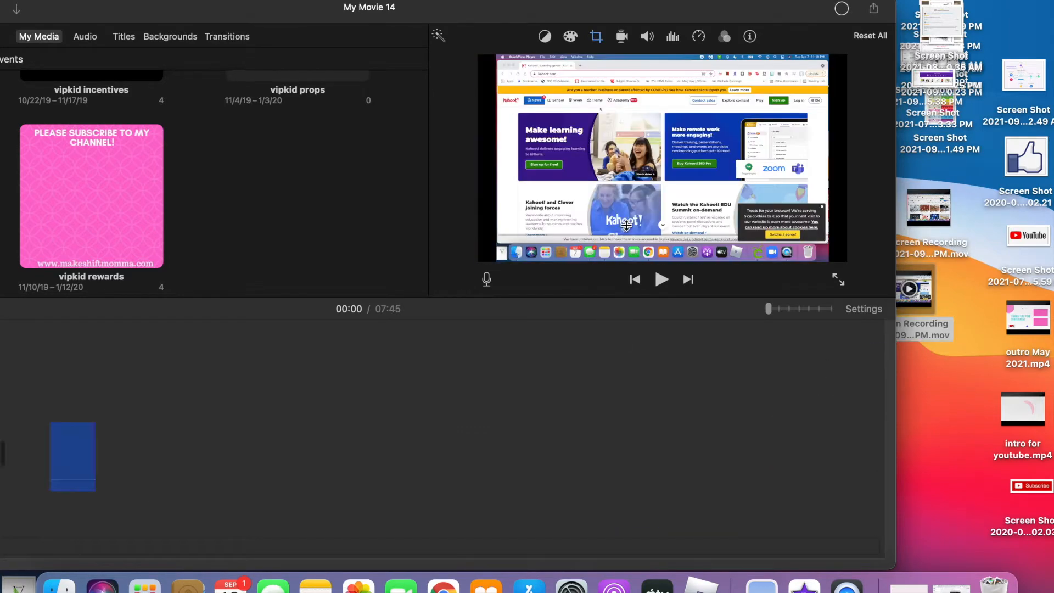
# Add the desktop file "outro May 2021.mp4" to the timeline after the two screen recordings
pyautogui.moveTo(555, 12); pyautogui.dragTo(734, 6)
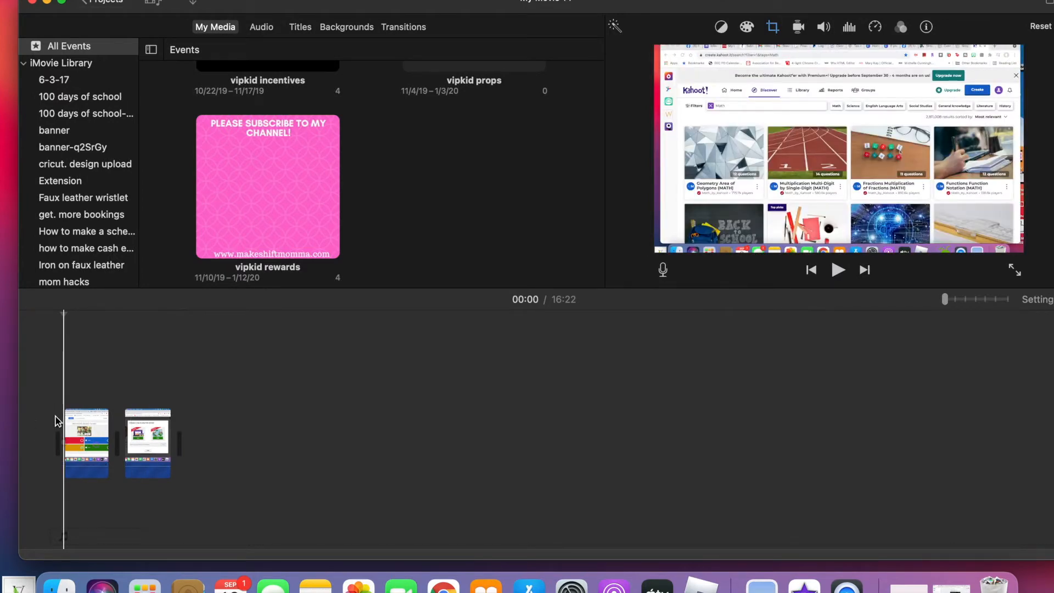
pyautogui.moveTo(299, 12); pyautogui.dragTo(288, 12)
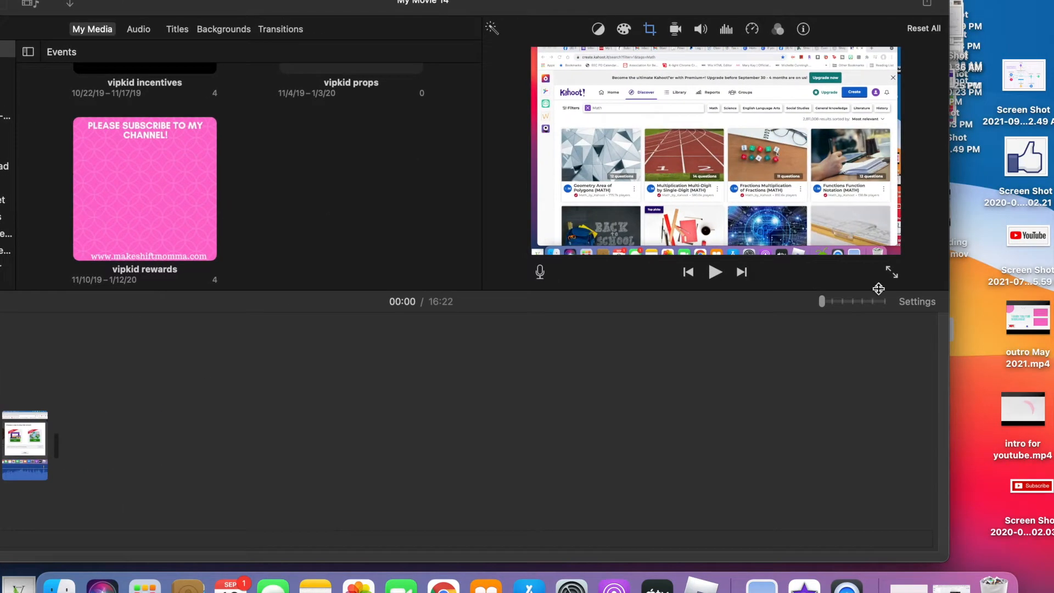
pyautogui.moveTo(1028, 318); pyautogui.dragTo(275, 461)
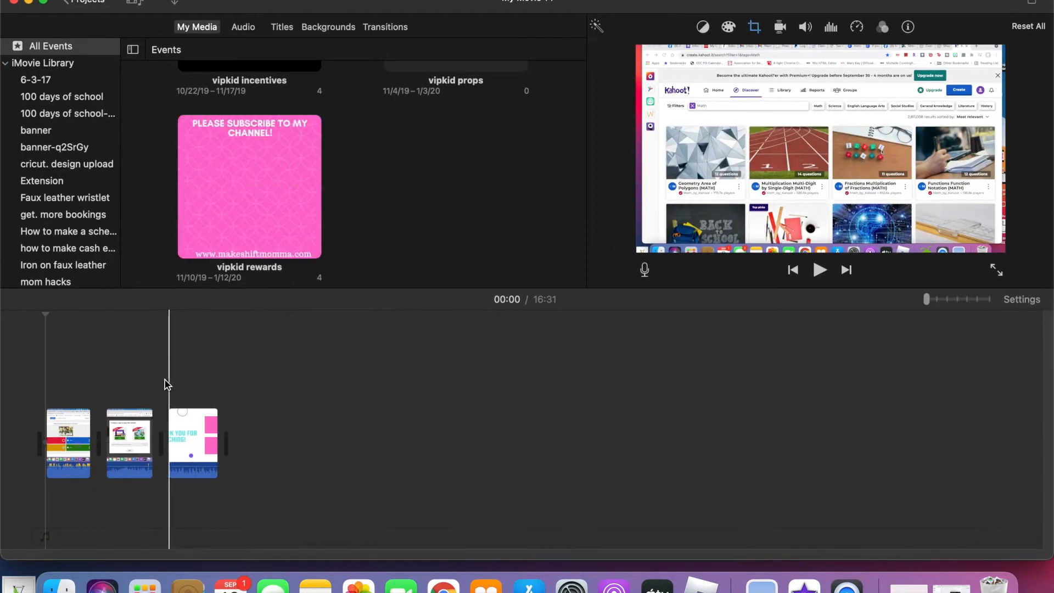
# Play the outro clip from its beginning to check it
pyautogui.click(167, 385)
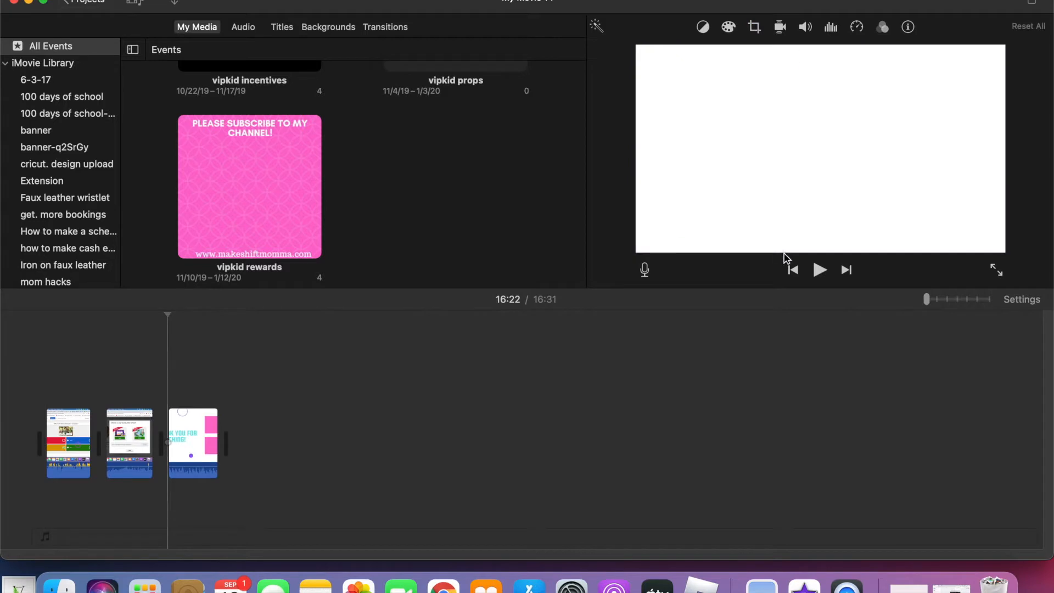
pyautogui.click(820, 270)
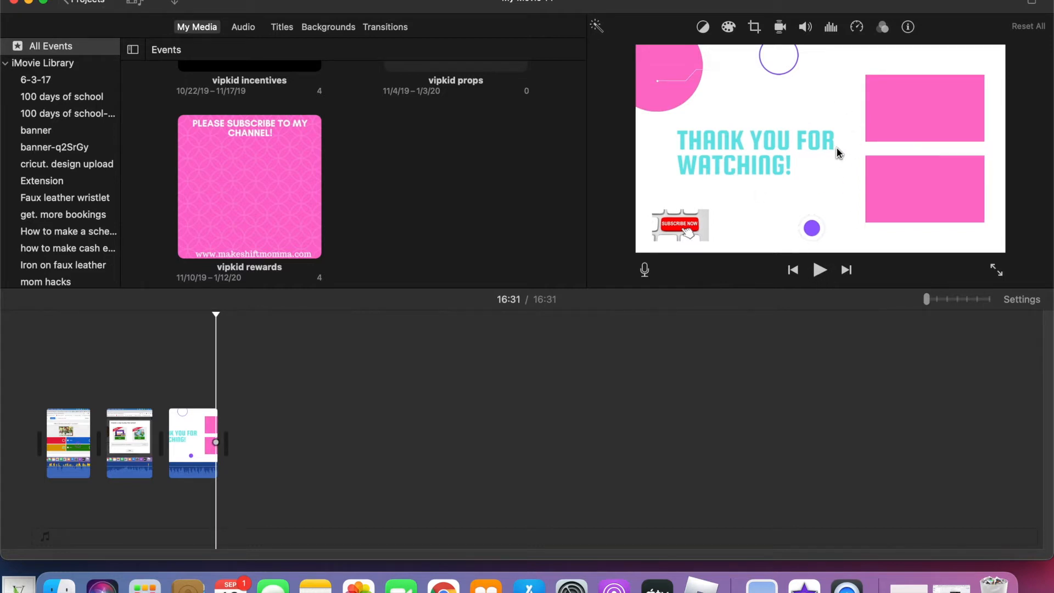
pyautogui.click(815, 6)
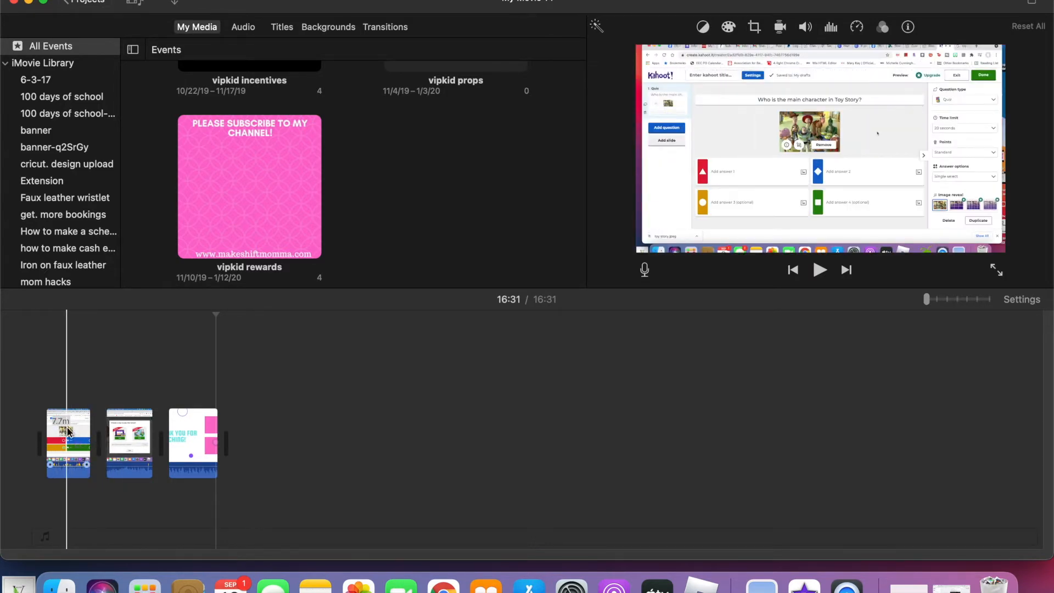
# Swap the order of the two screen recordings and briefly play the movie from its start at a lower volume
pyautogui.moveTo(69, 426); pyautogui.dragTo(124, 434)
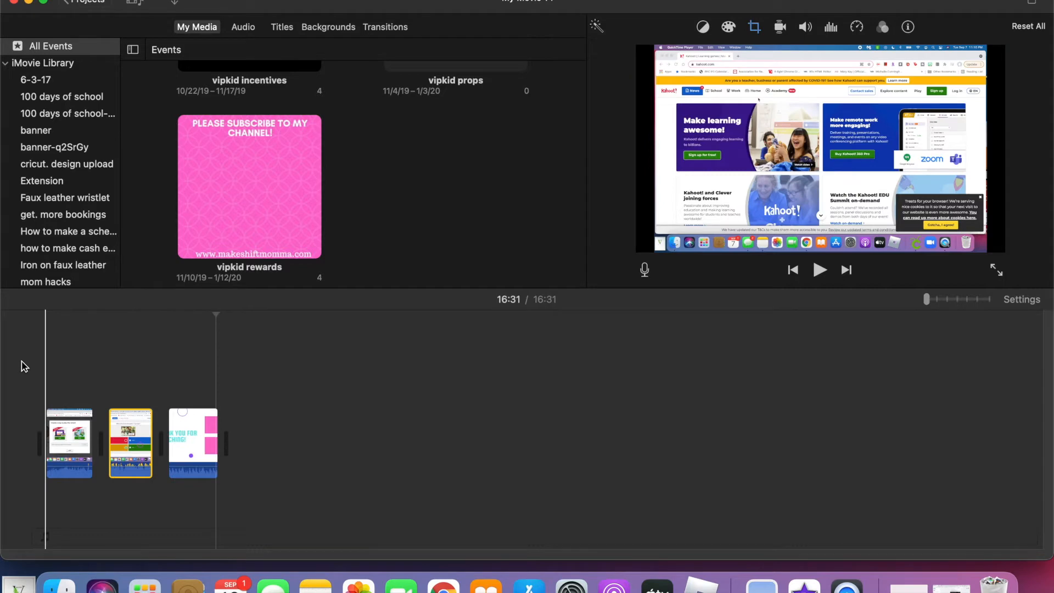
pyautogui.click(39, 361)
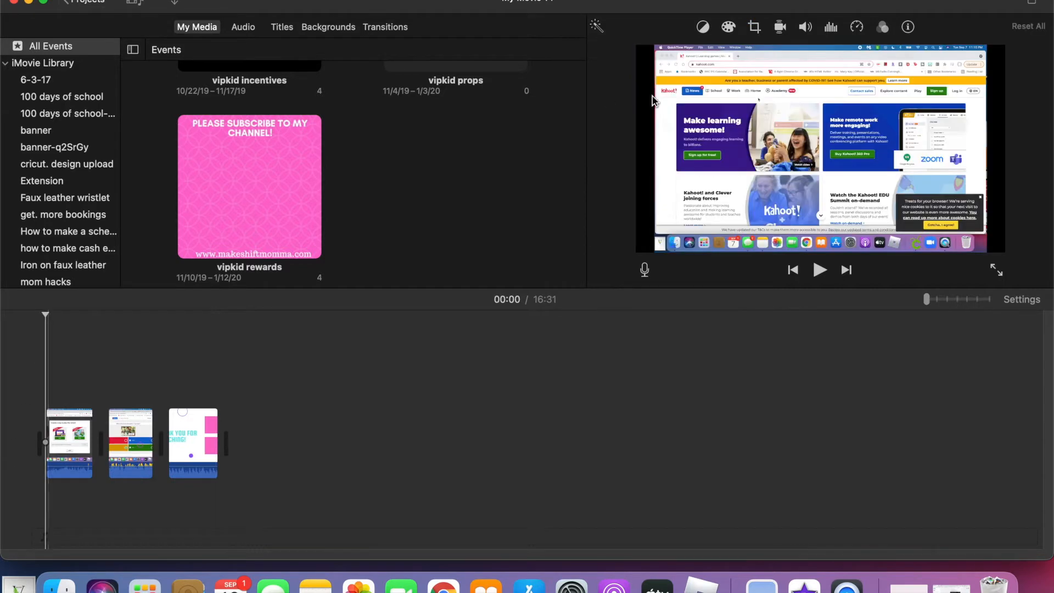
pyautogui.click(818, 270)
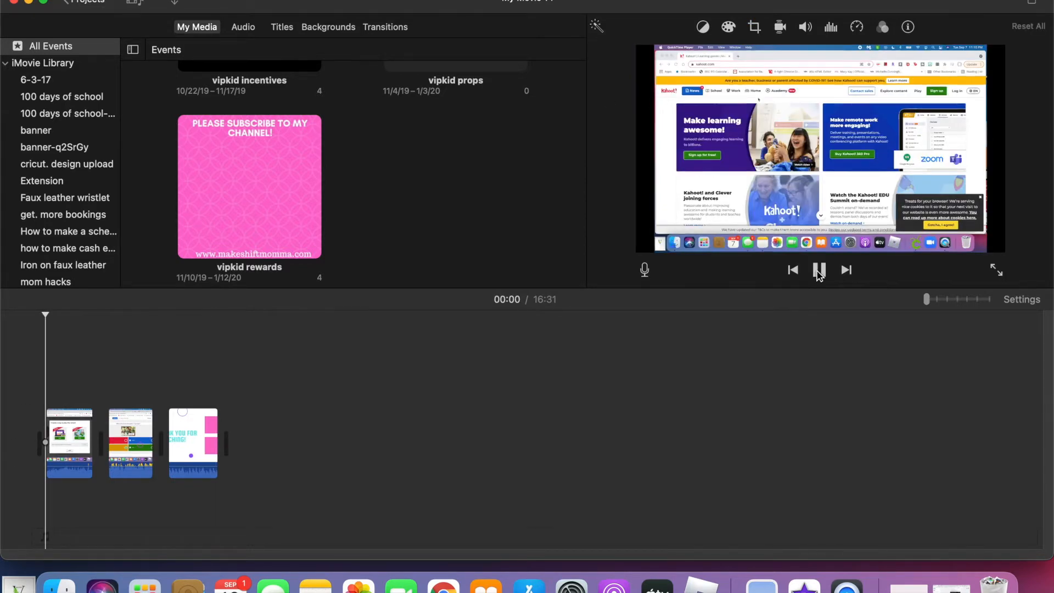
pyautogui.press('XF86AudioLowerVolume')
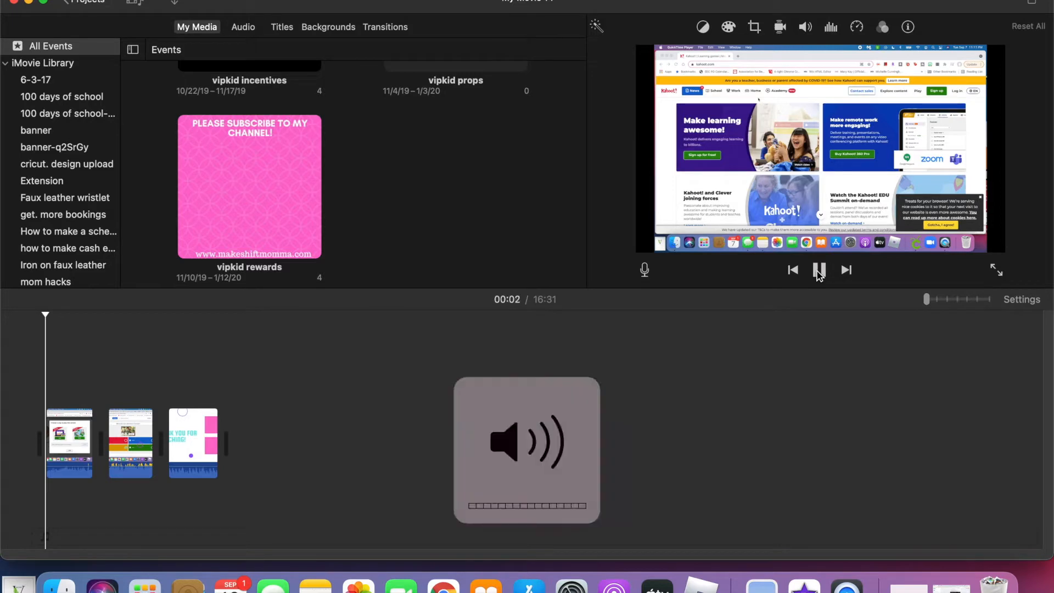
pyautogui.click(818, 271)
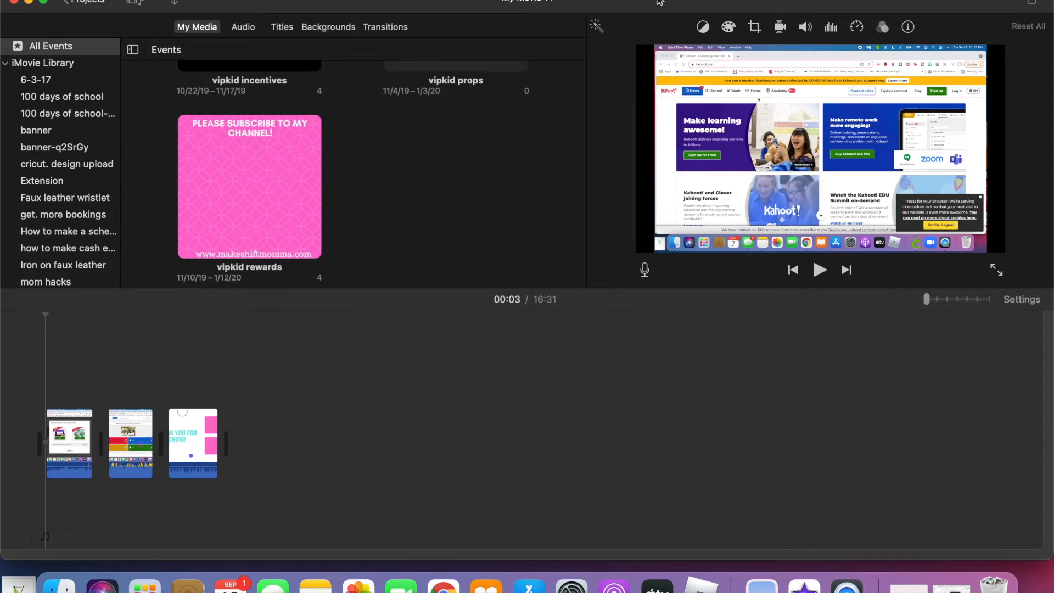
# Launch the Pro Mouse app to highlight the pointer
pyautogui.click(144, 585)
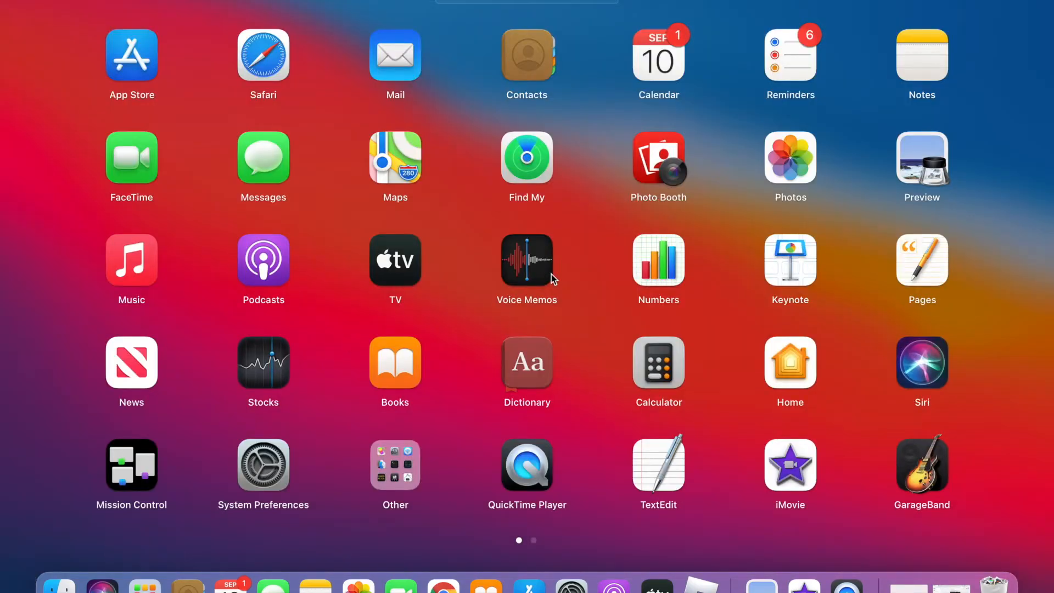
pyautogui.hscroll(3, 667, 241)
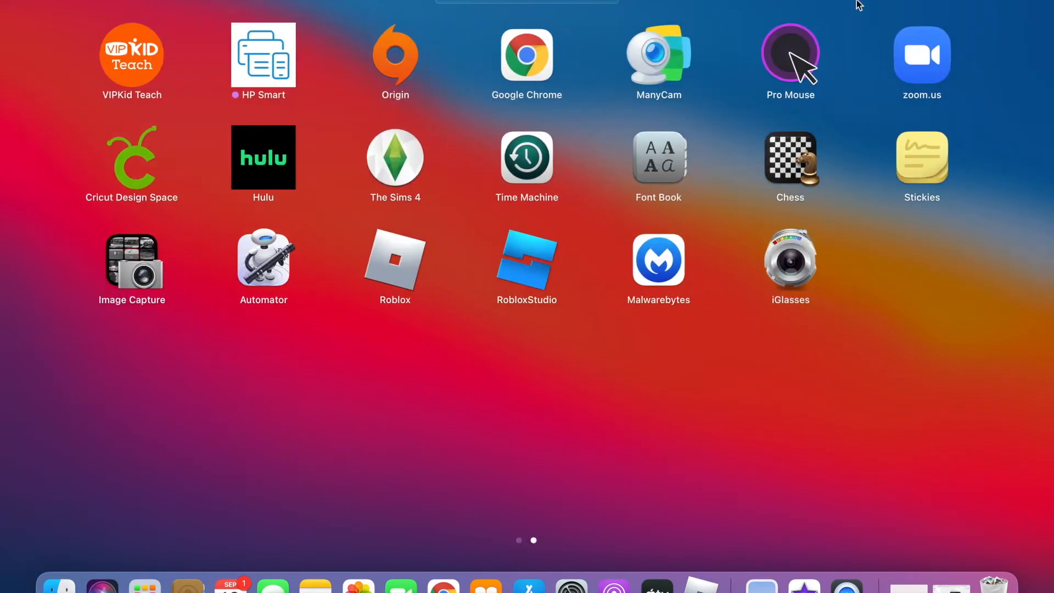
pyautogui.click(791, 58)
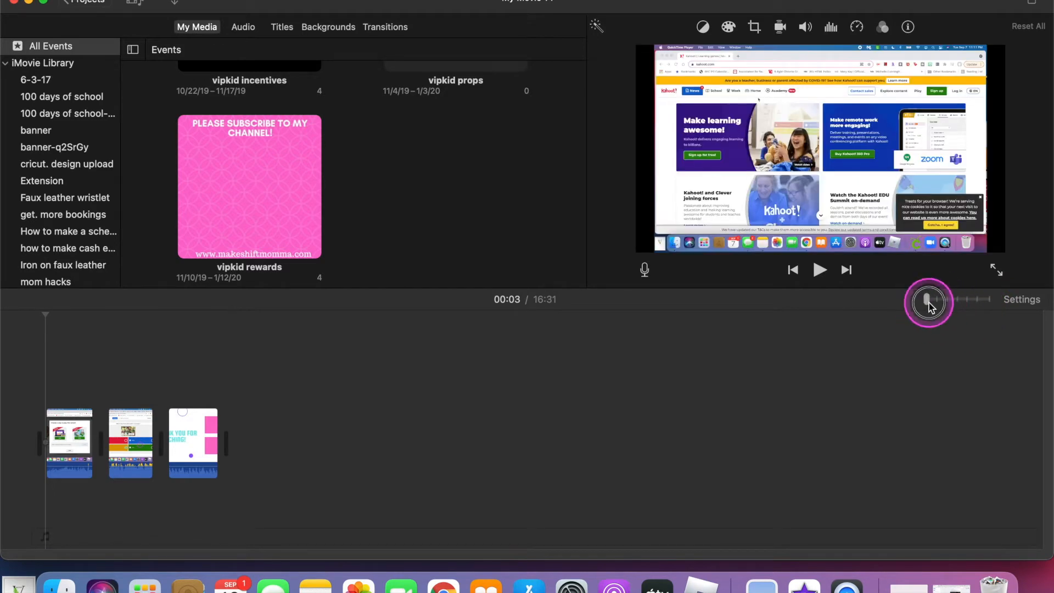
# Play the movie from the start and split the first screen recording at 00:14
pyautogui.moveTo(929, 302); pyautogui.dragTo(936, 303)
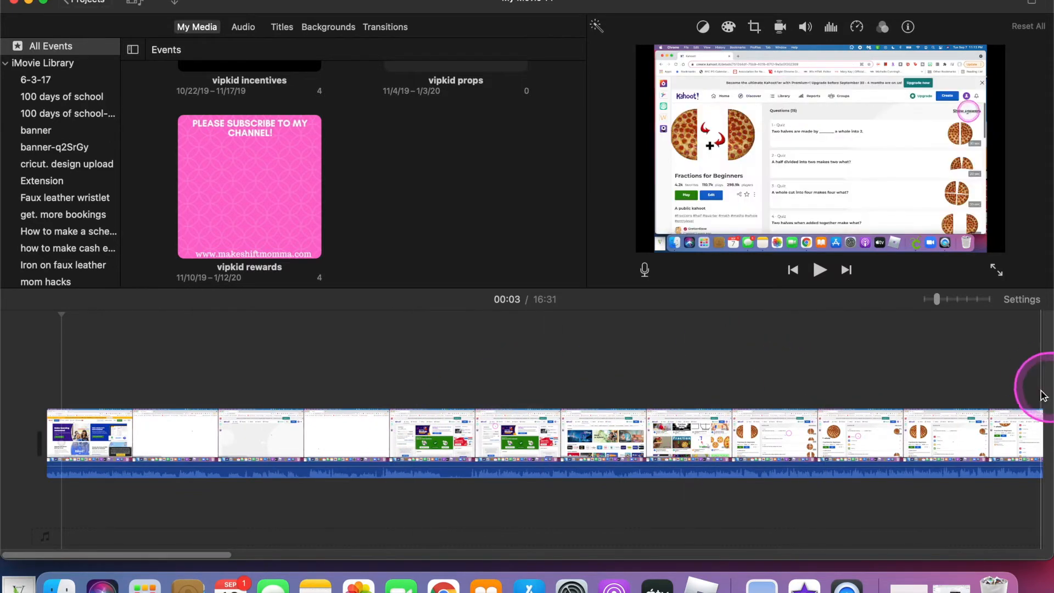
pyautogui.hscroll(10, 867, 366)
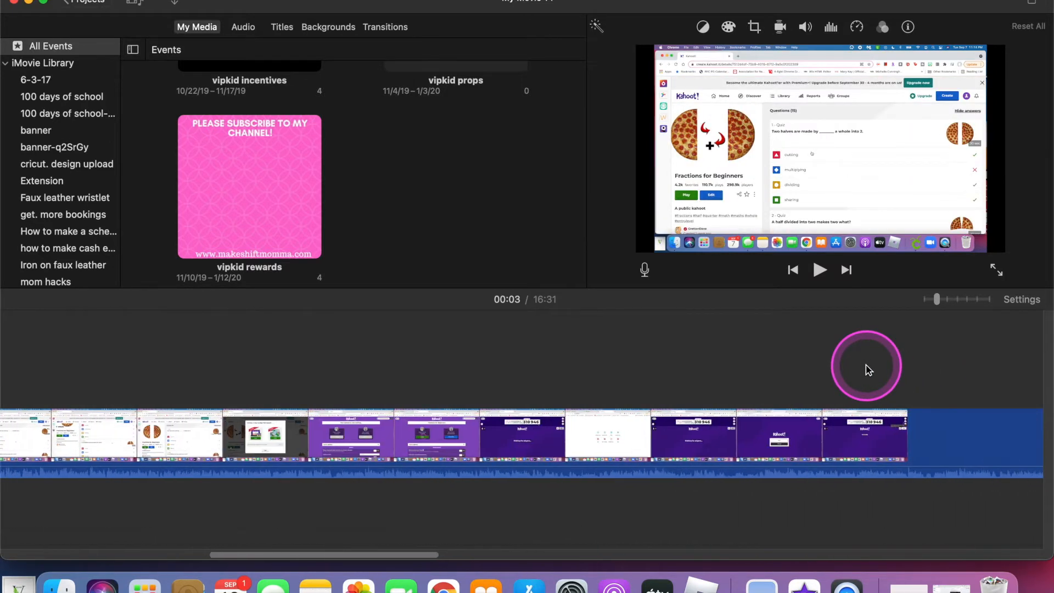
pyautogui.hscroll(-10, 866, 369)
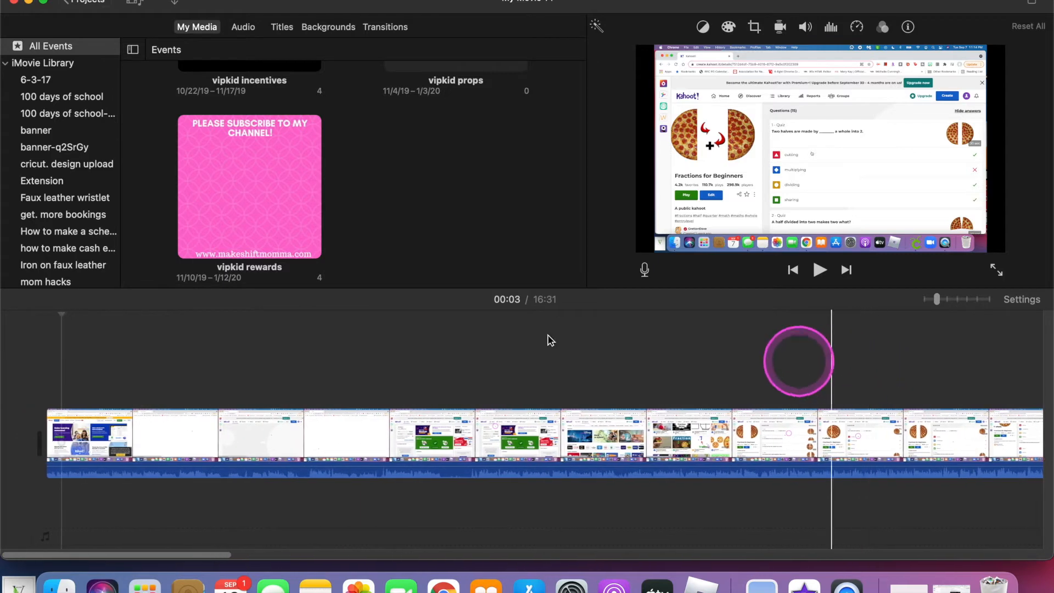
pyautogui.click(38, 362)
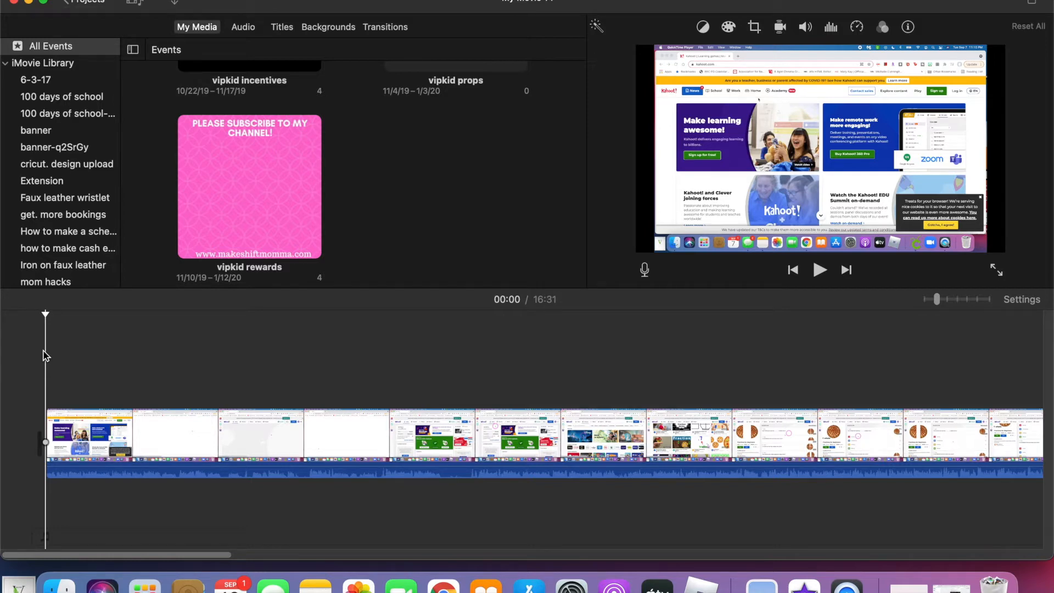
pyautogui.click(39, 347)
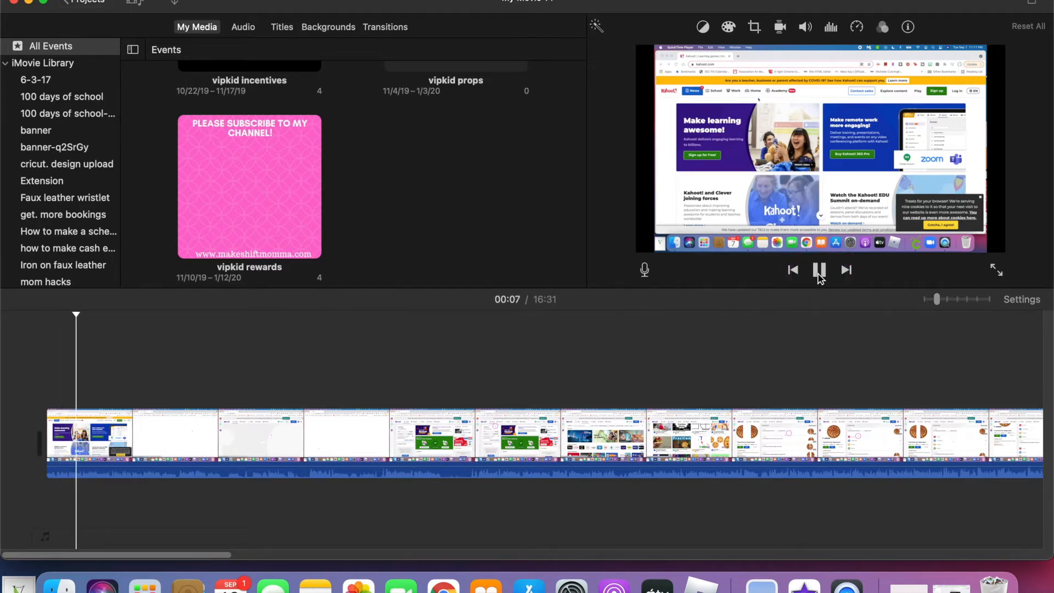
pyautogui.click(818, 273)
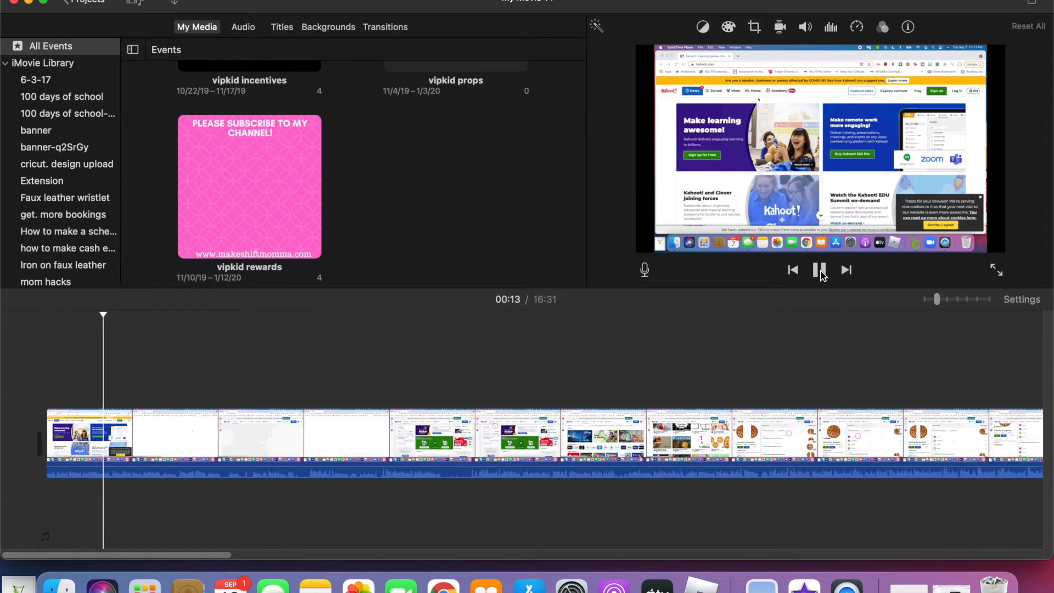
pyautogui.click(820, 271)
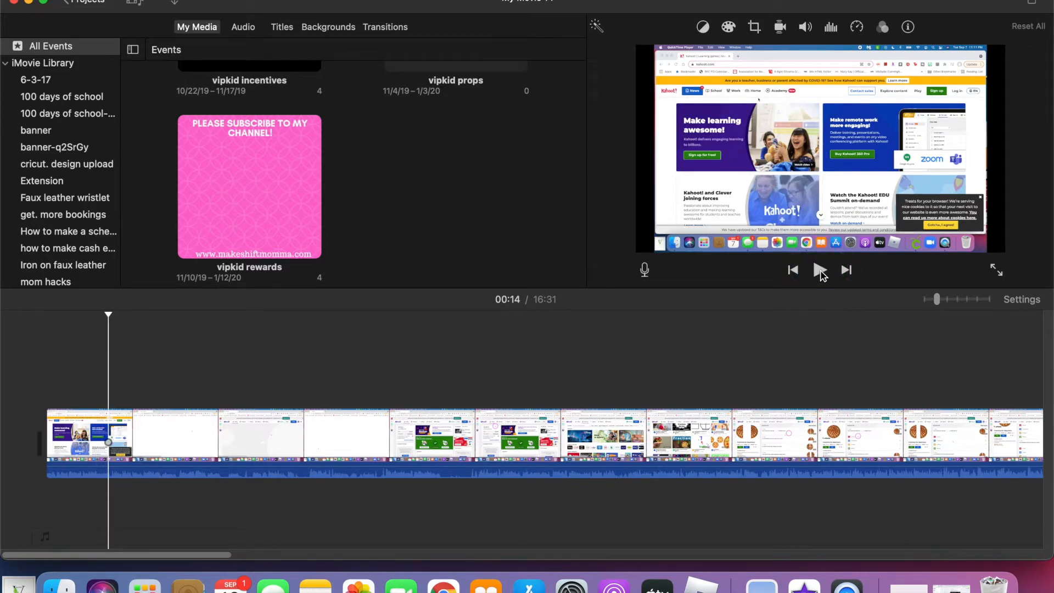
pyautogui.click(803, 270)
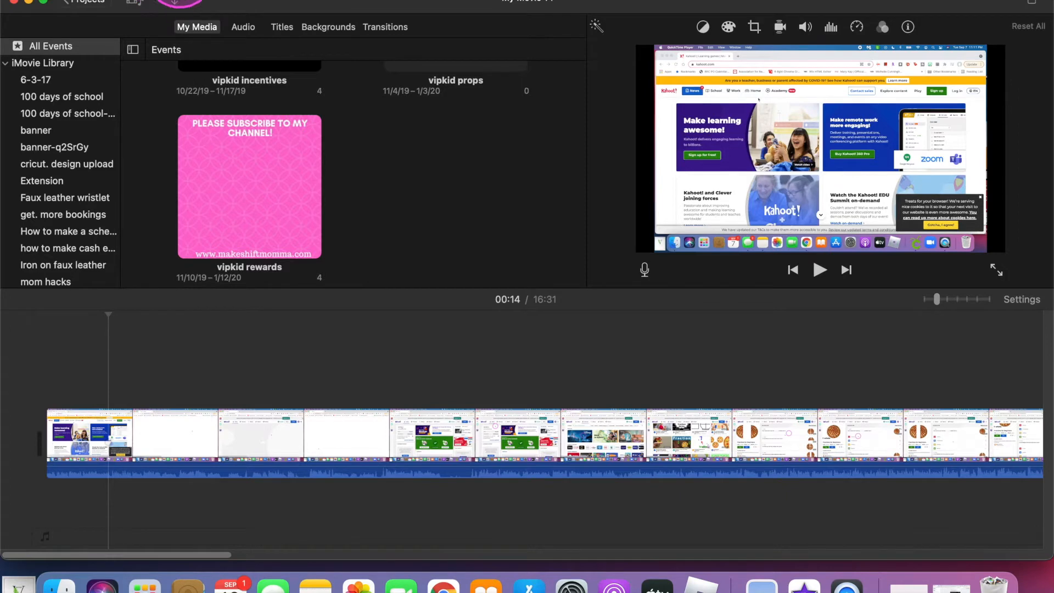
pyautogui.click(200, 0)
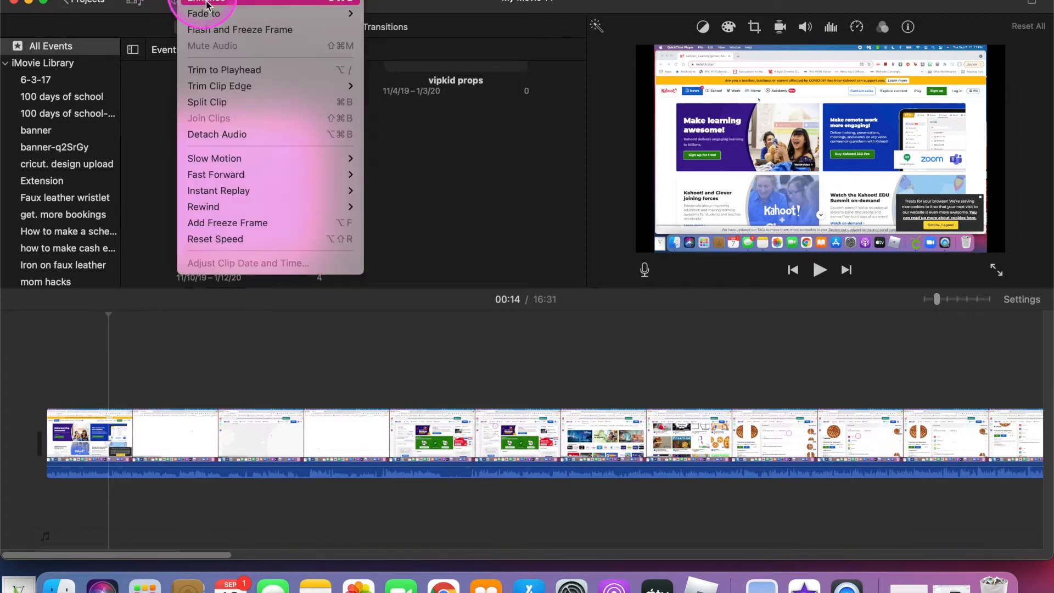
pyautogui.click(227, 102)
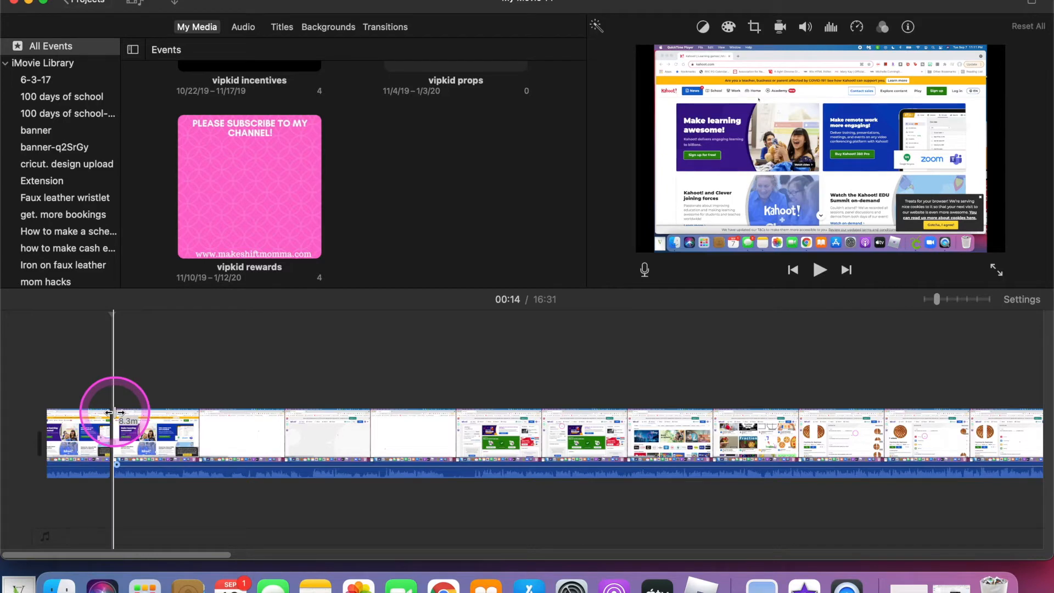
# Play on from 00:14 and split the first screen recording again at 00:21
pyautogui.click(820, 270)
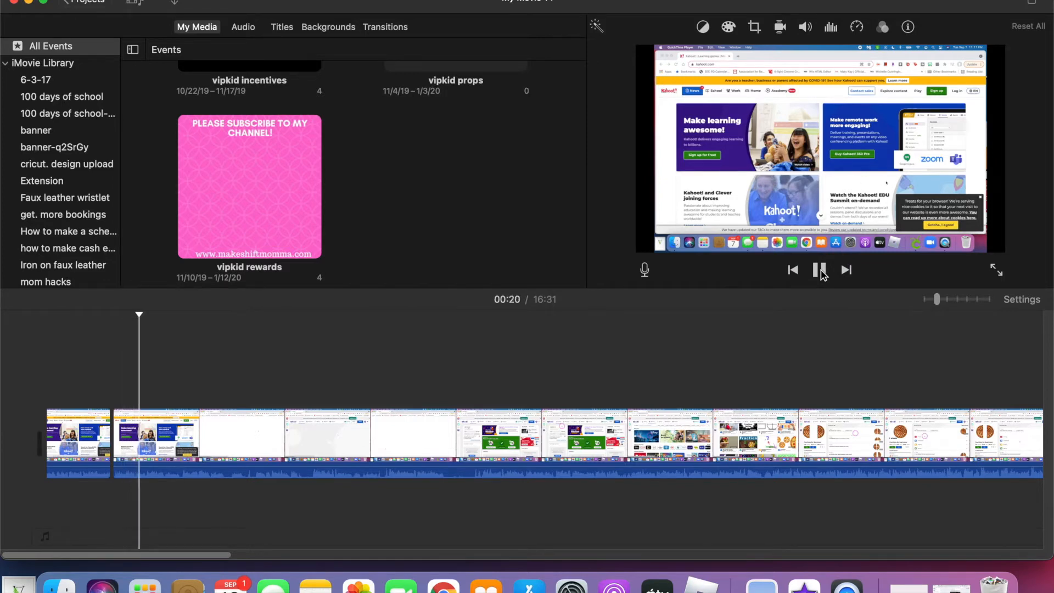
pyautogui.click(820, 270)
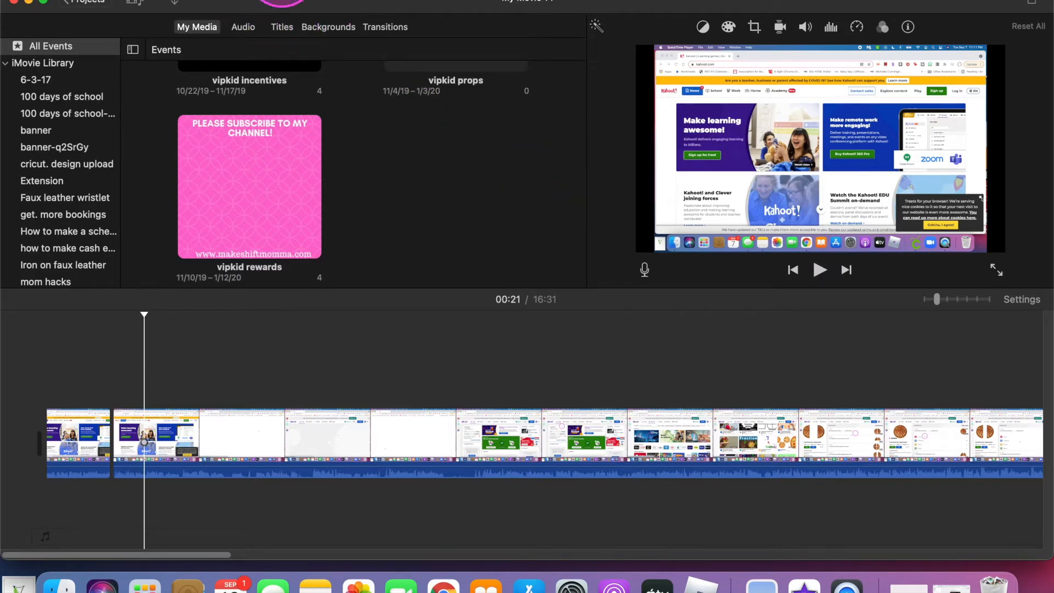
pyautogui.click(202, 0)
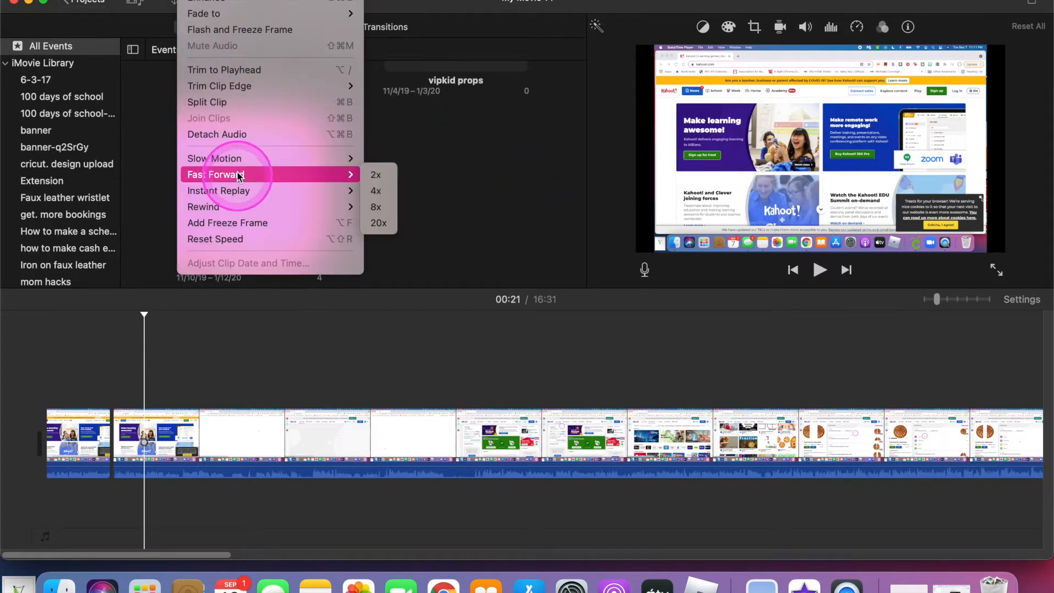
pyautogui.click(235, 106)
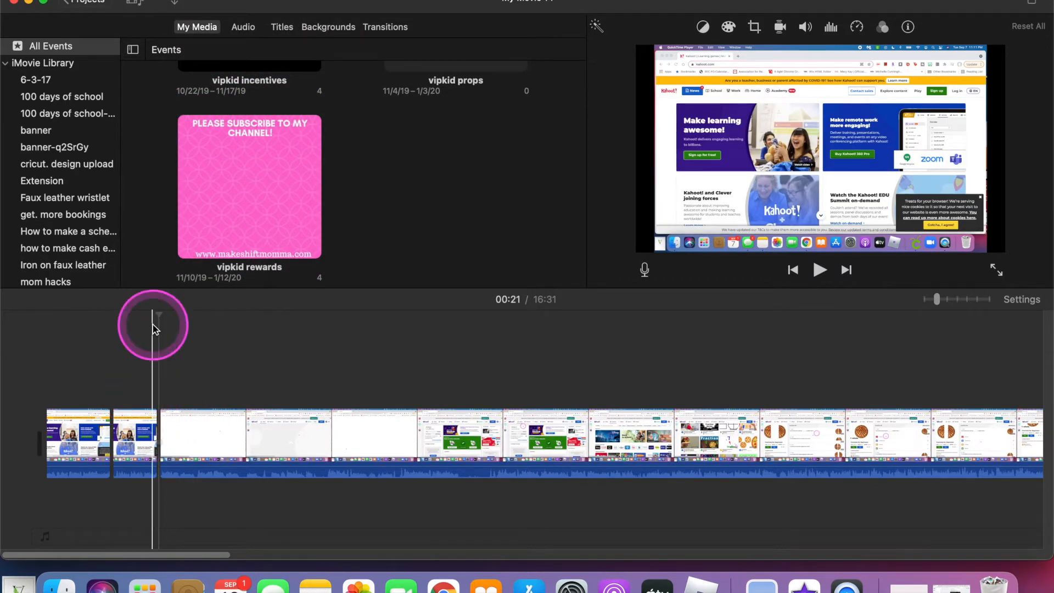
# Select the short segment between the two cuts, then play the footage from the second cut at 00:21
pyautogui.click(140, 420)
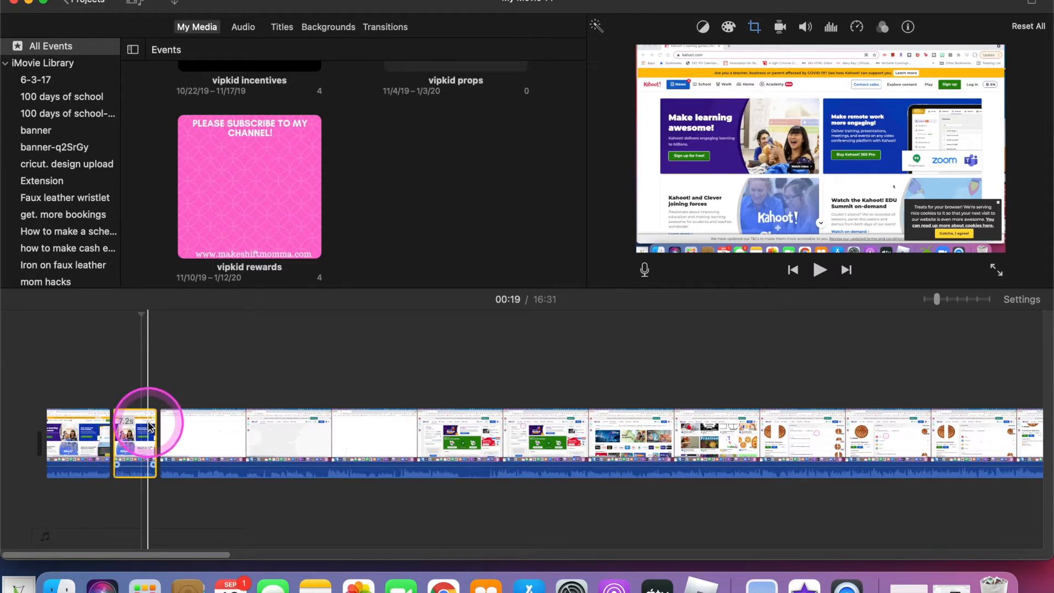
pyautogui.moveTo(143, 431)
pyautogui.mouseDown()
pyautogui.moveTo(157, 381)
pyautogui.moveTo(381, 349)
pyautogui.moveTo(259, 357)
pyautogui.moveTo(132, 426)
pyautogui.moveTo(130, 443)
pyautogui.moveTo(144, 430)
pyautogui.mouseUp()
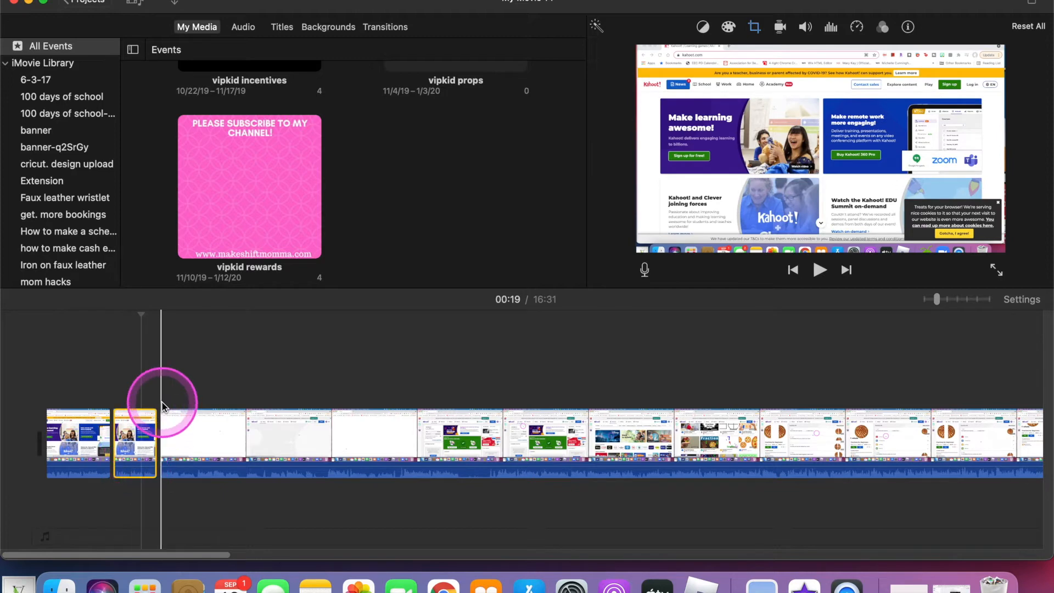
pyautogui.click(159, 391)
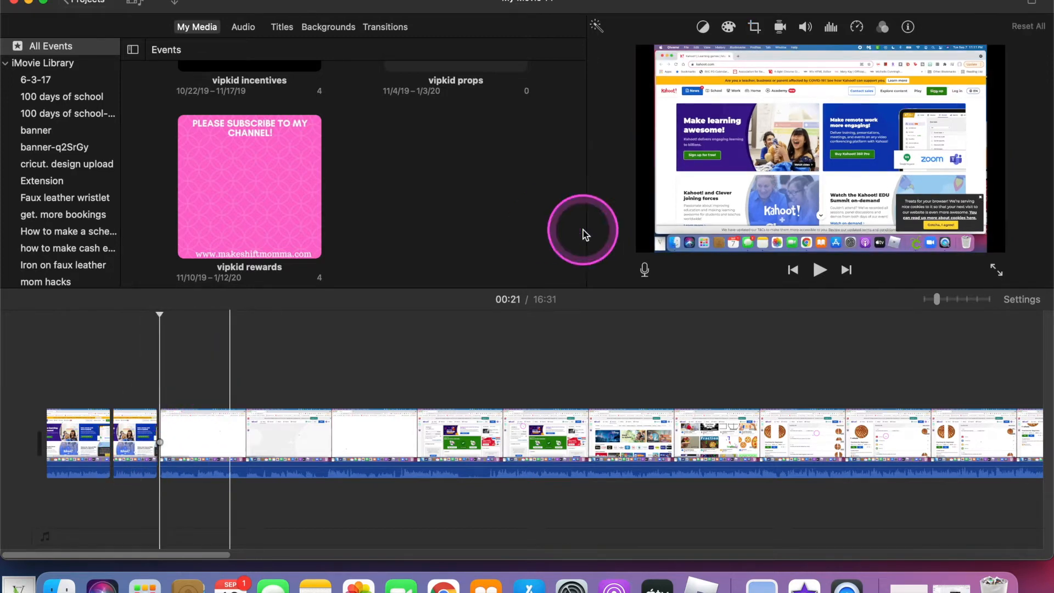
pyautogui.click(818, 269)
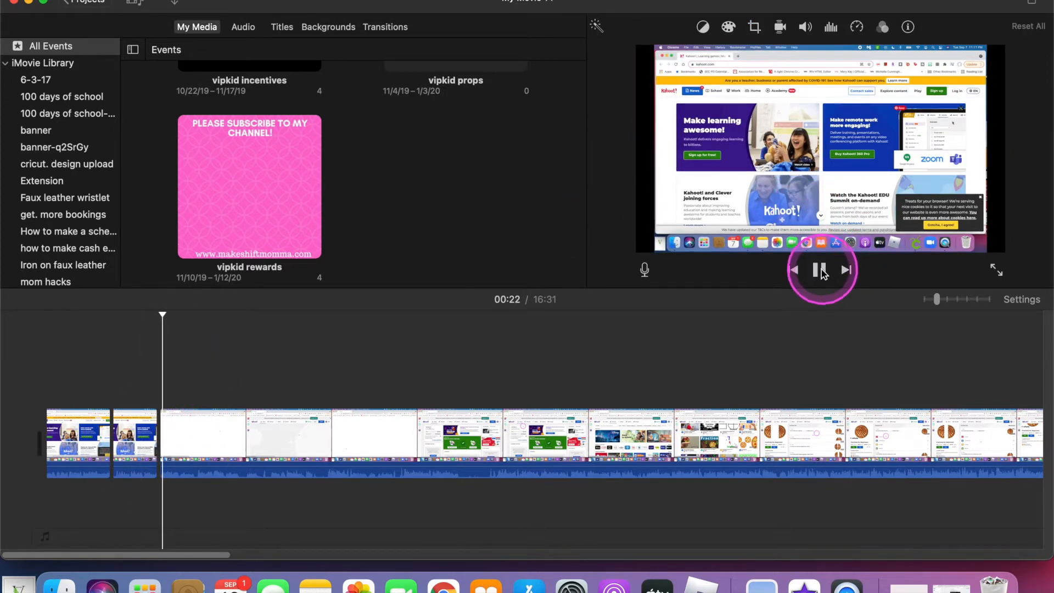
pyautogui.click(818, 270)
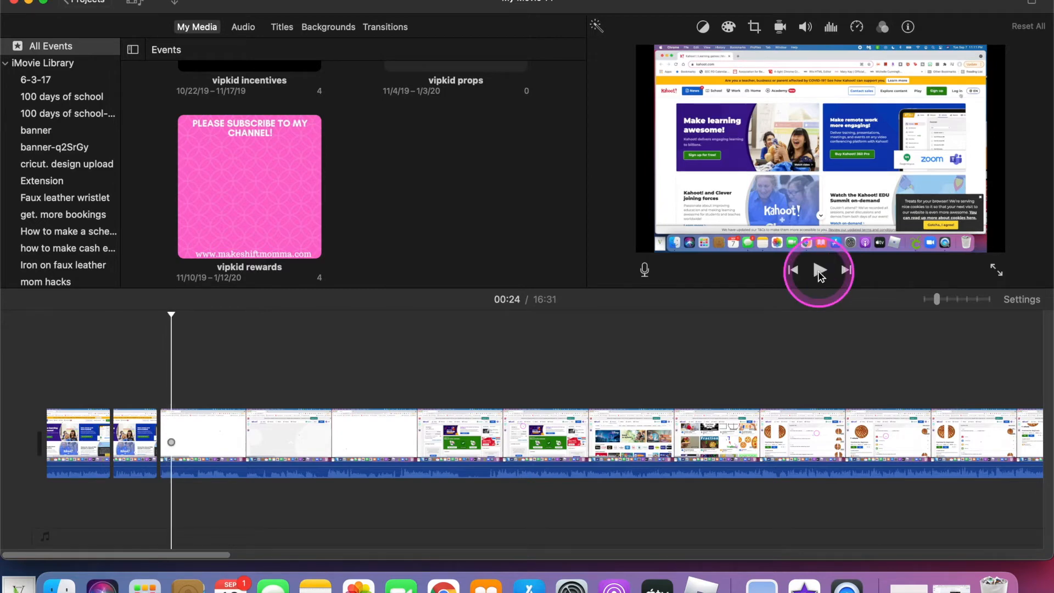
# Review the end of the first screen recording by playing it from 08:30 and again from 08:23
pyautogui.hscroll(10, 597, 378)
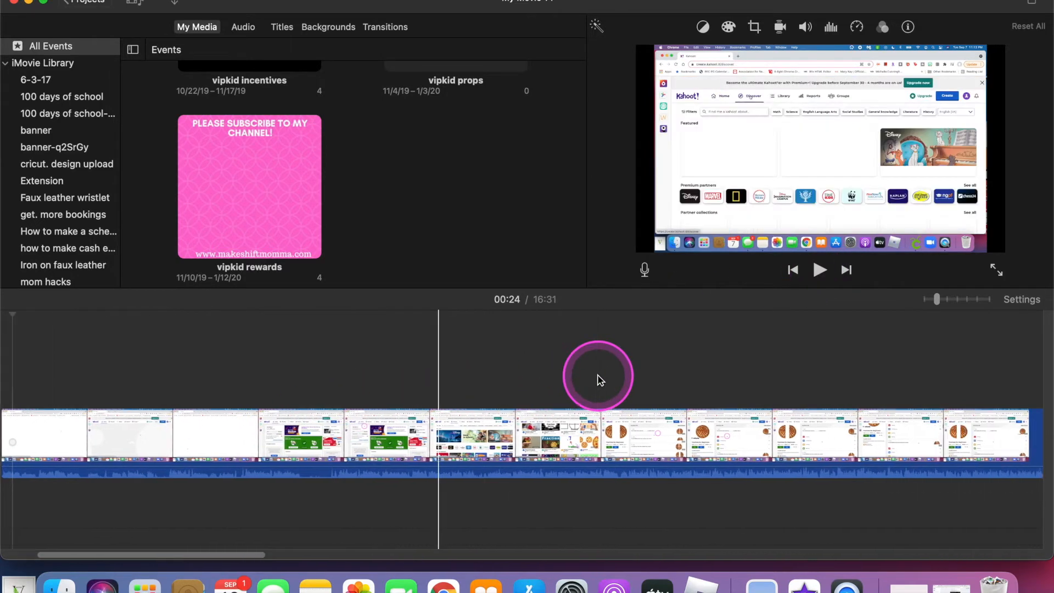
pyautogui.hscroll(10, 600, 378)
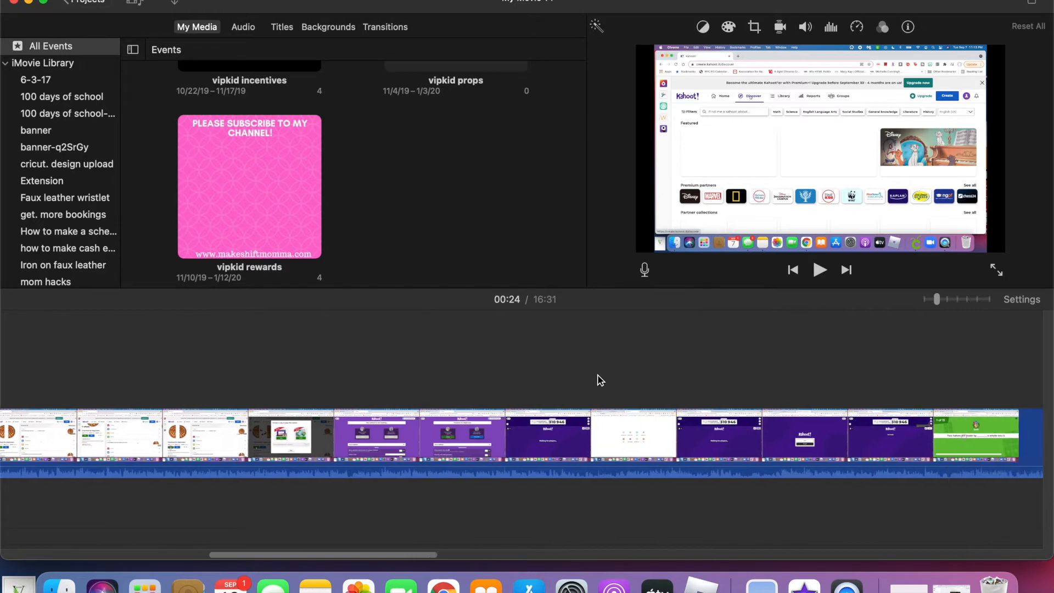
pyautogui.hscroll(3, 599, 377)
pyautogui.click(574, 361)
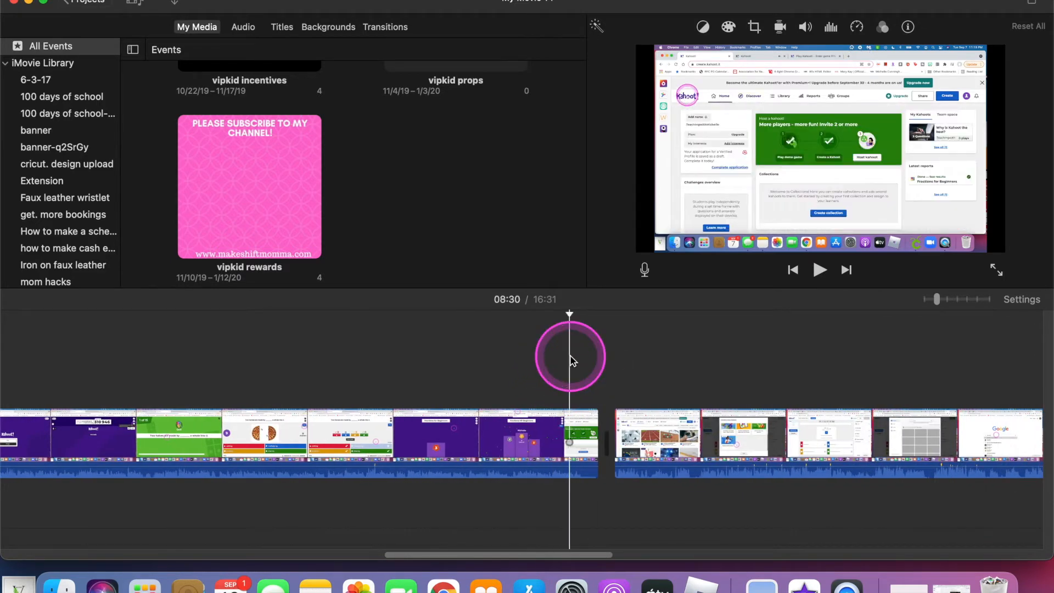
pyautogui.click(819, 270)
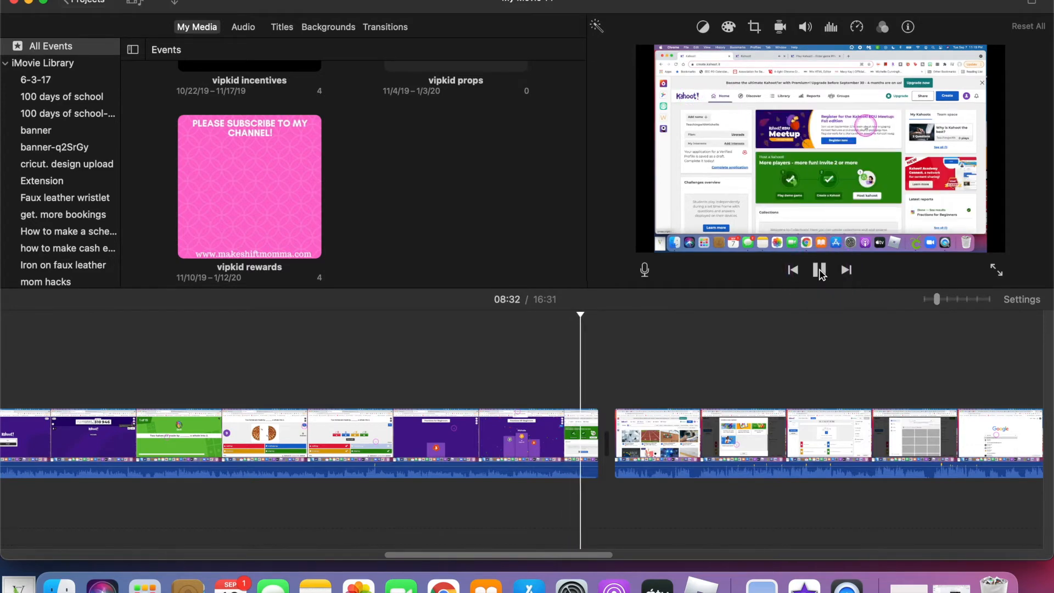
pyautogui.click(819, 271)
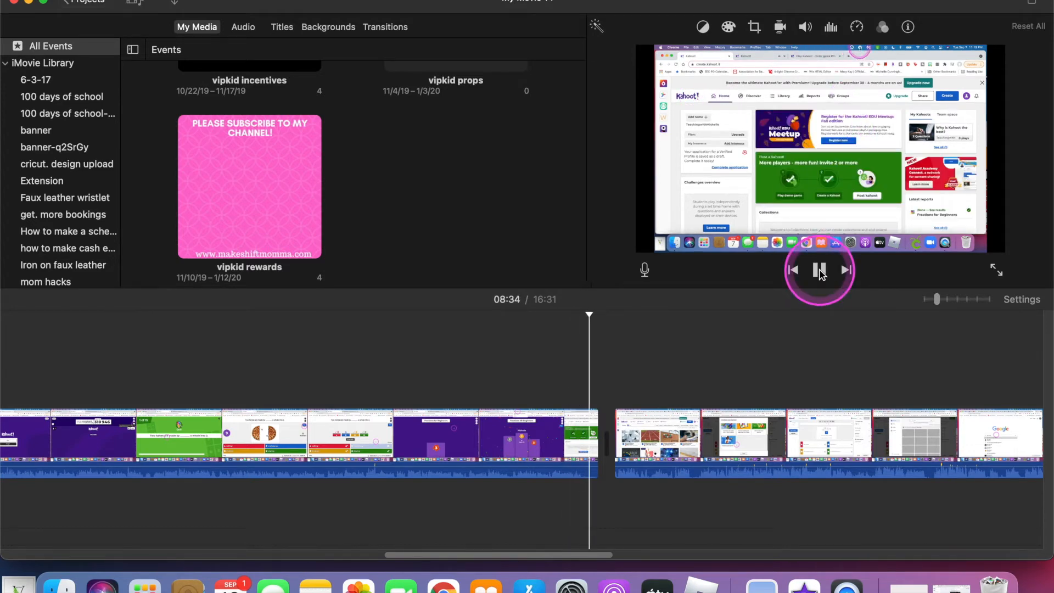
pyautogui.click(539, 377)
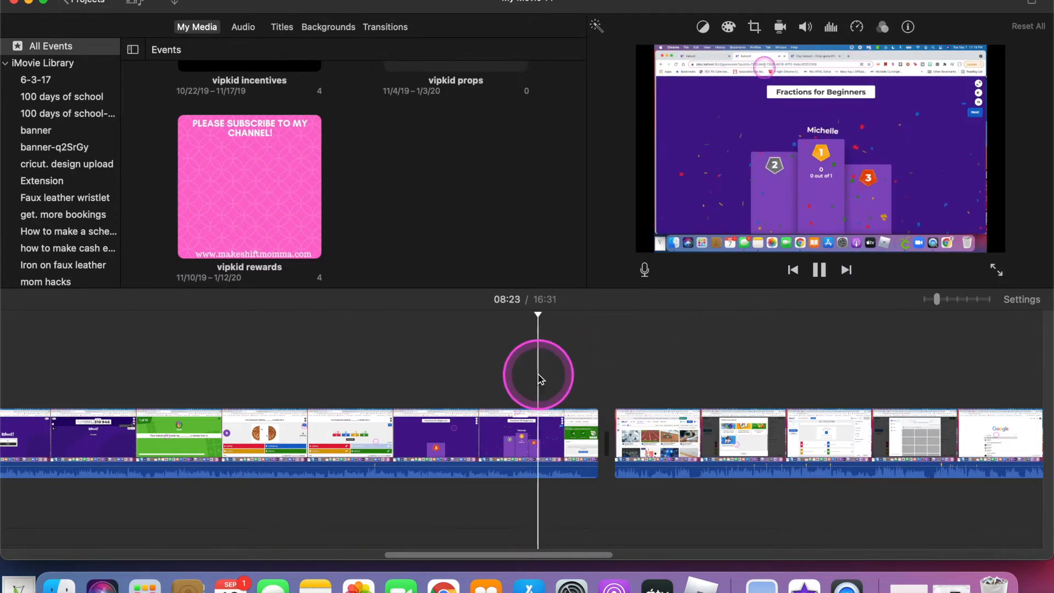
pyautogui.click(819, 271)
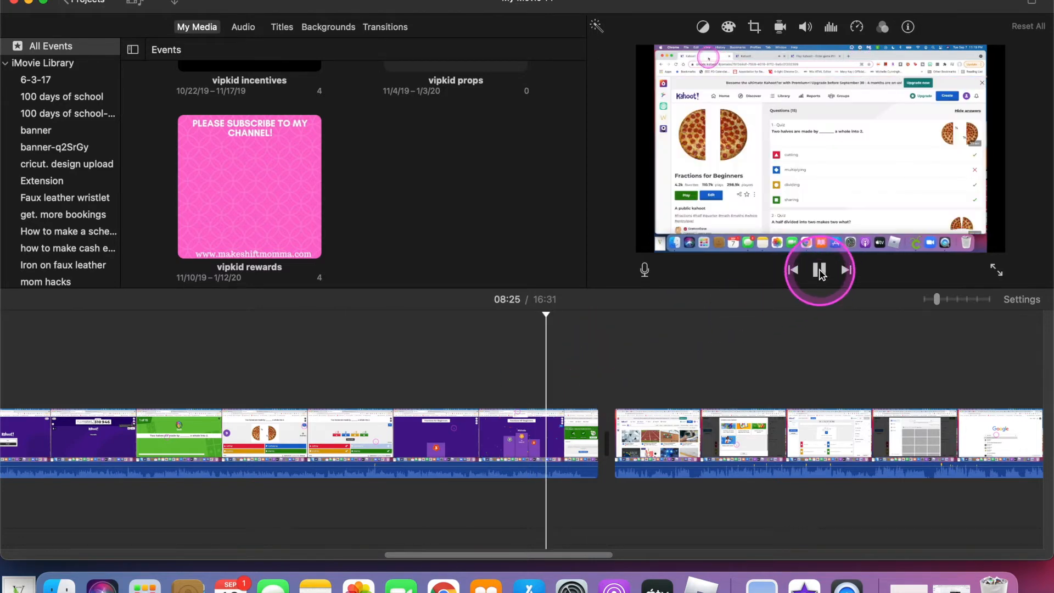
# Play the closing seconds of the first screen recording and split it at 08:32
pyautogui.click(566, 360)
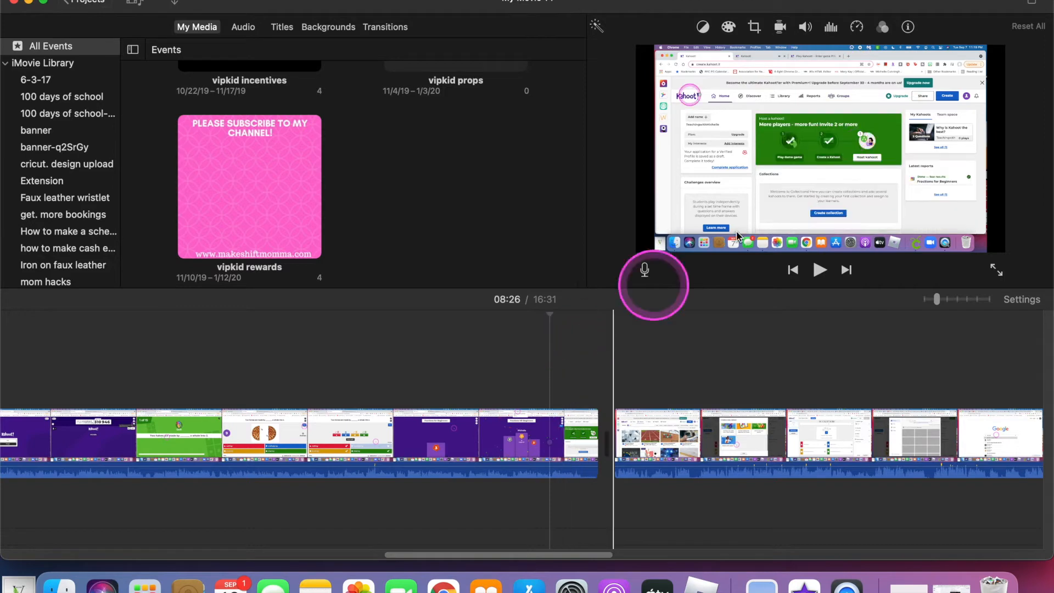
pyautogui.click(819, 271)
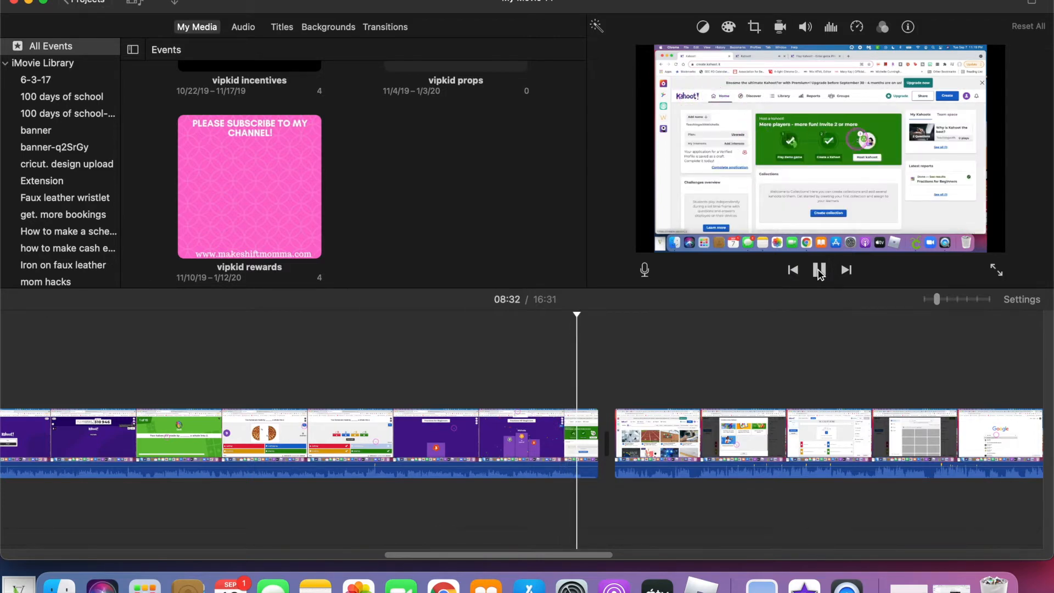
pyautogui.click(820, 271)
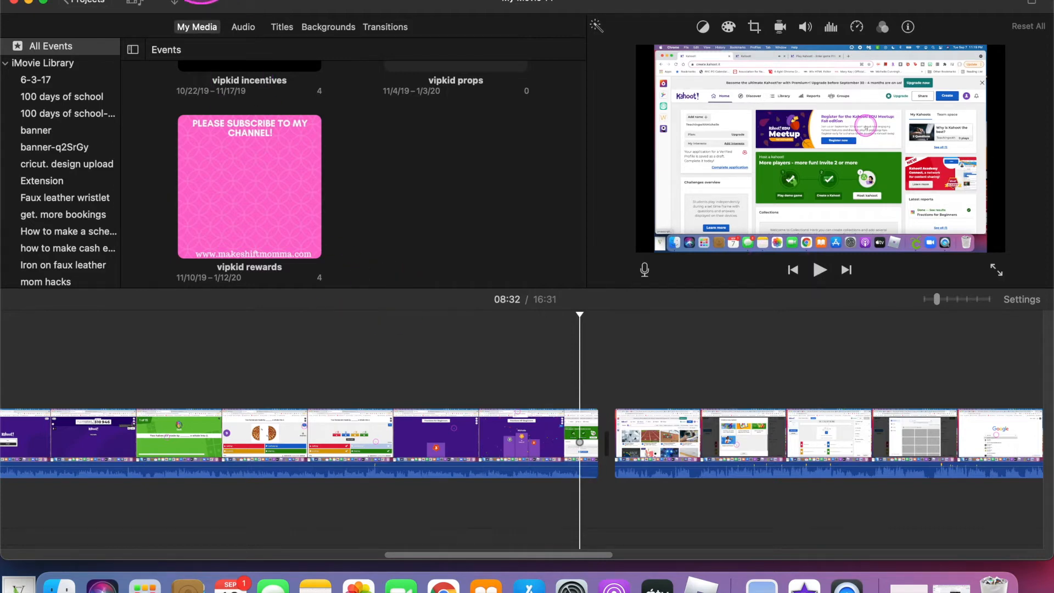
pyautogui.click(201, 1)
pyautogui.click(242, 102)
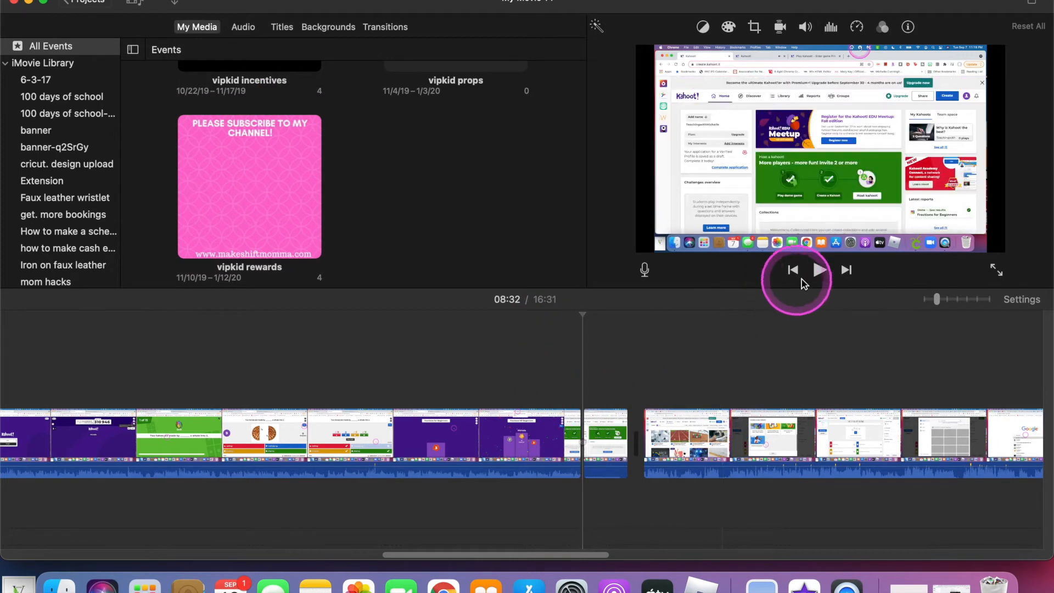
# Play the 3.9-second piece following the cut and delete it from the end of the first screen recording
pyautogui.click(818, 271)
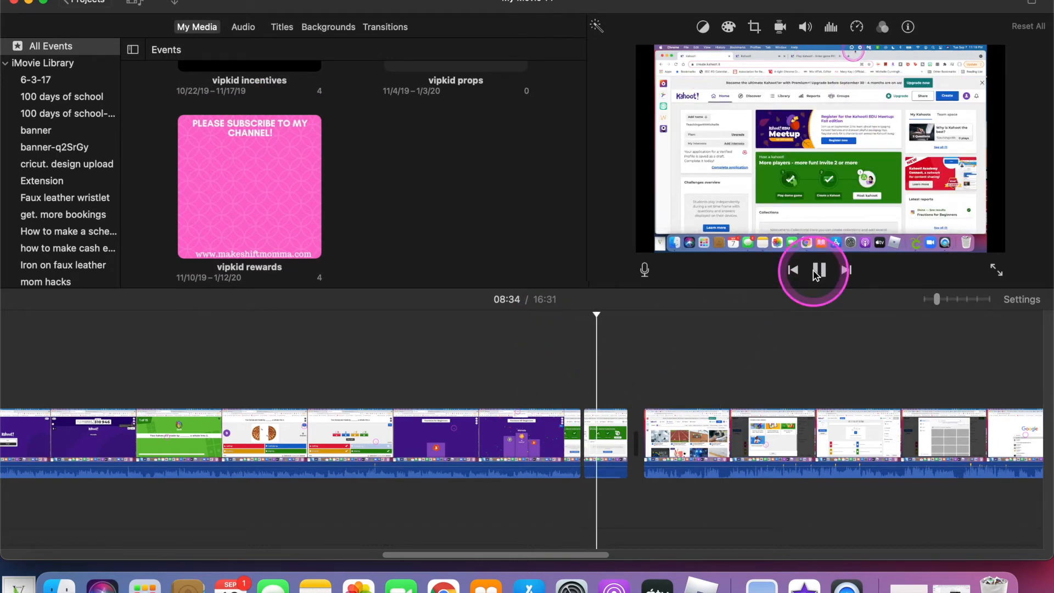
pyautogui.click(818, 271)
pyautogui.click(599, 473)
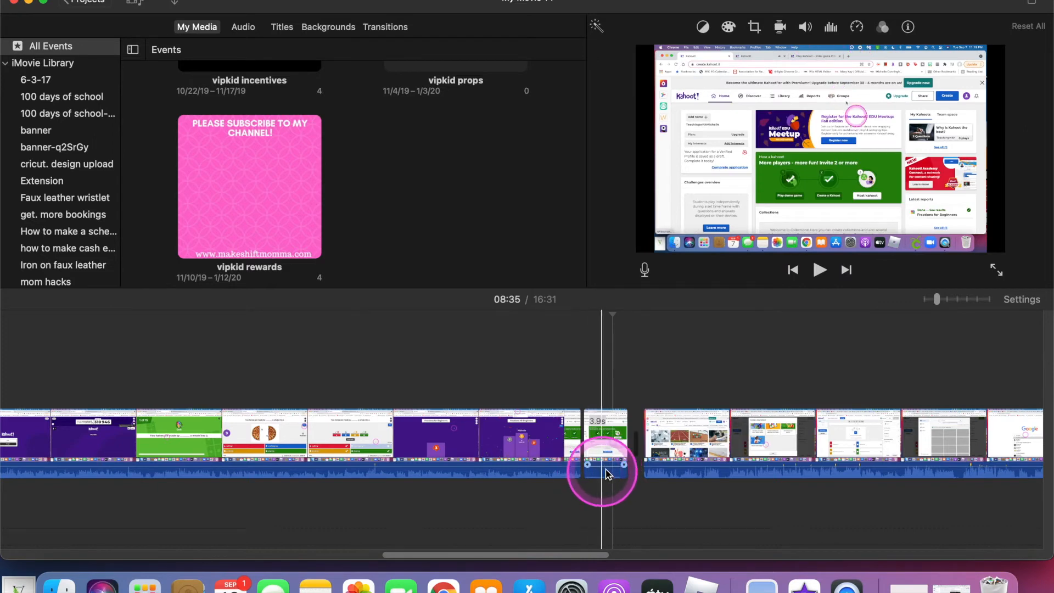
pyautogui.click(564, 483)
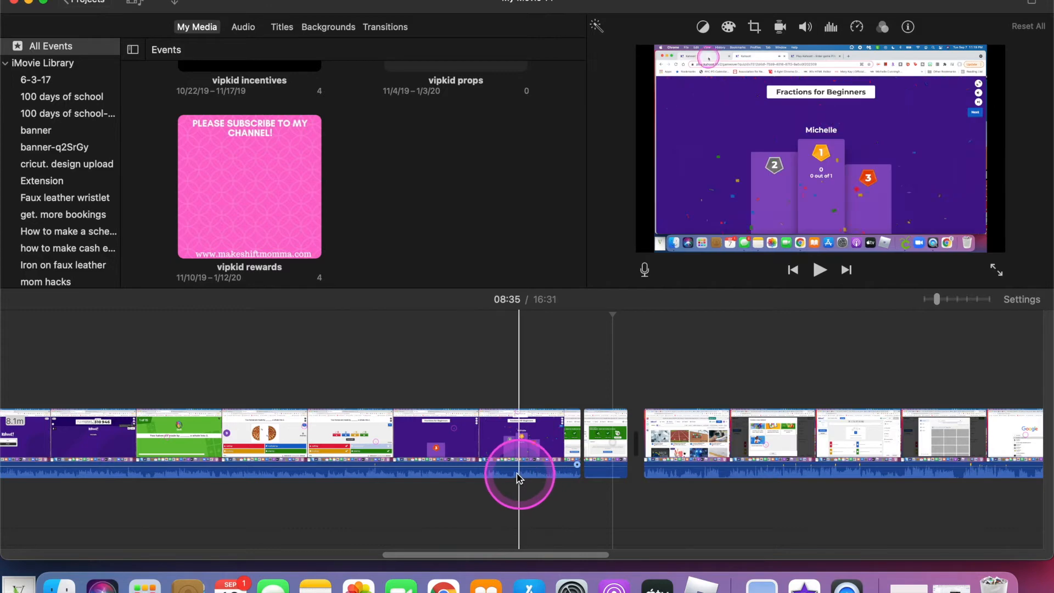
pyautogui.click(601, 477)
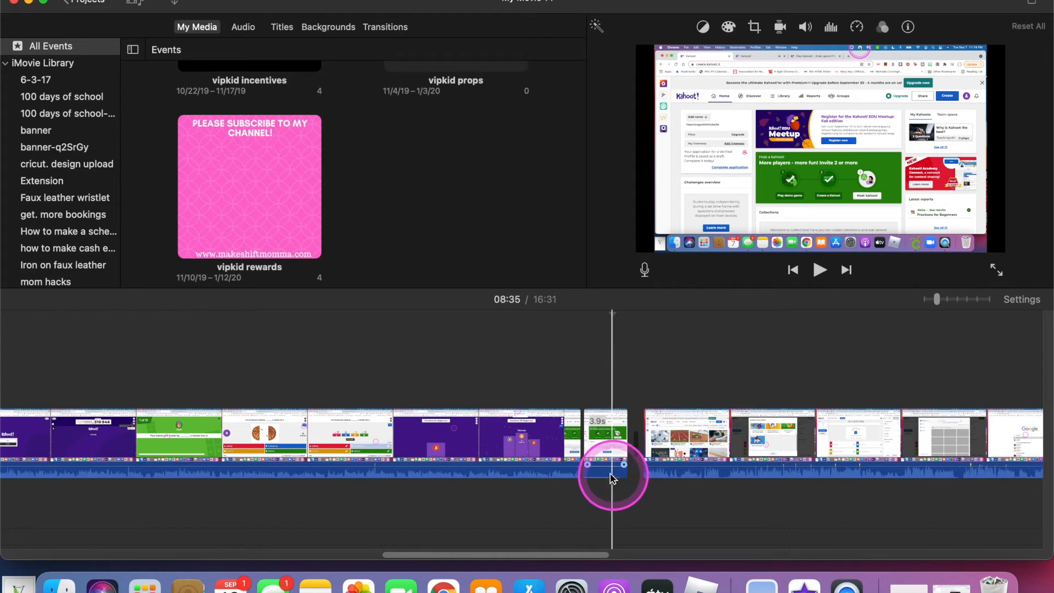
pyautogui.click(611, 436)
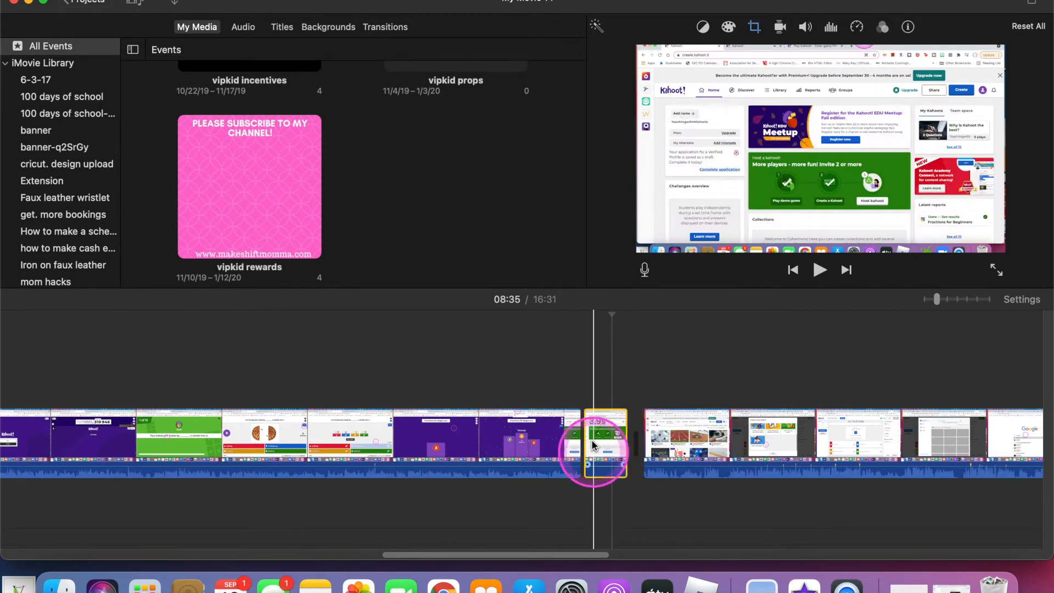
pyautogui.press('Delete')
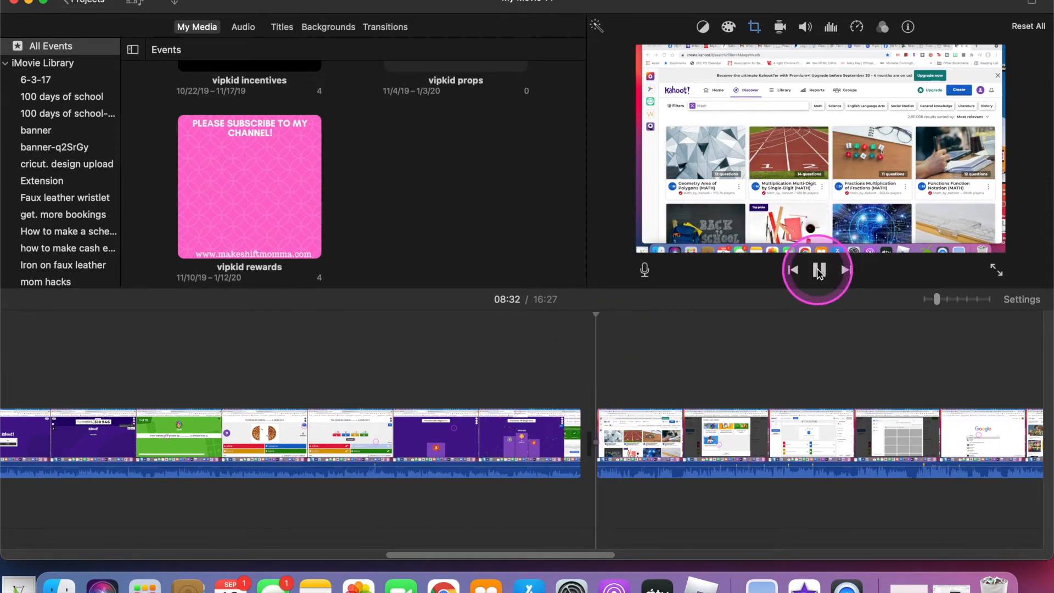
# Play the join between the two recordings from 08:30 and split the second recording at 08:33
pyautogui.click(818, 271)
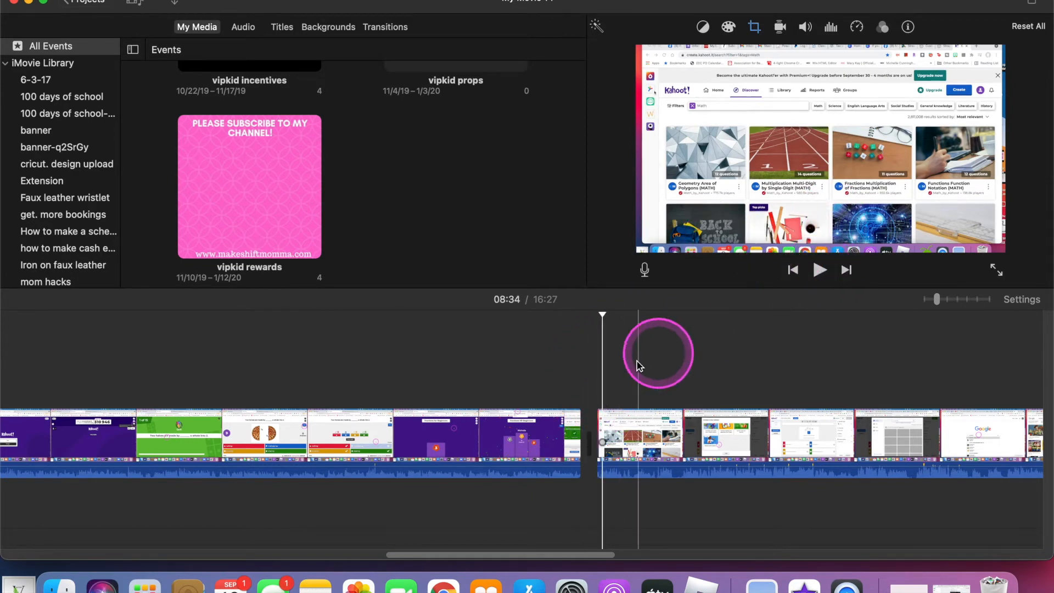
pyautogui.click(571, 378)
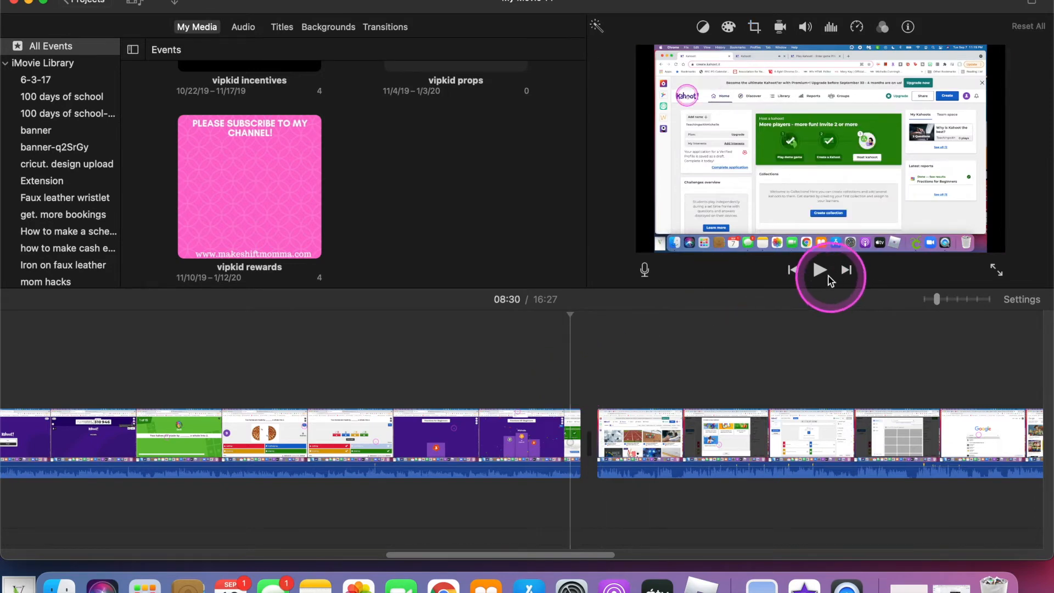
pyautogui.click(817, 271)
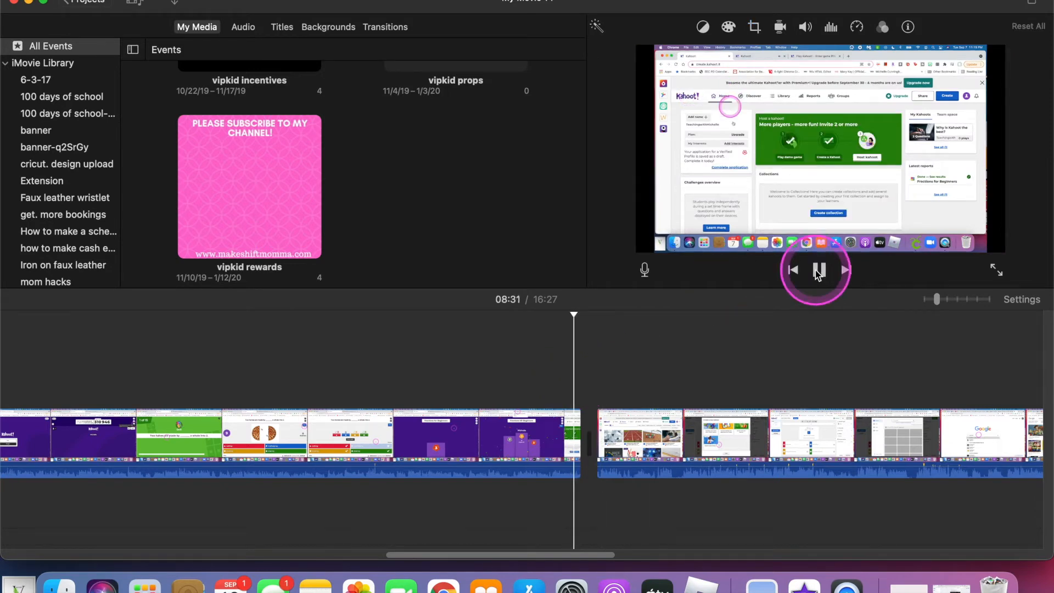
pyautogui.click(818, 270)
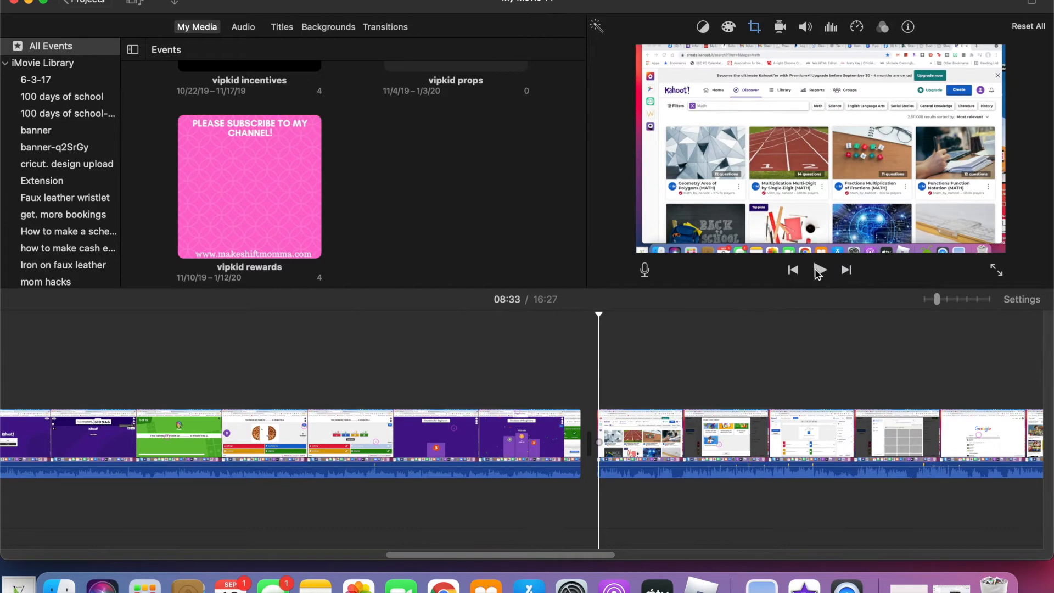
pyautogui.click(207, 1)
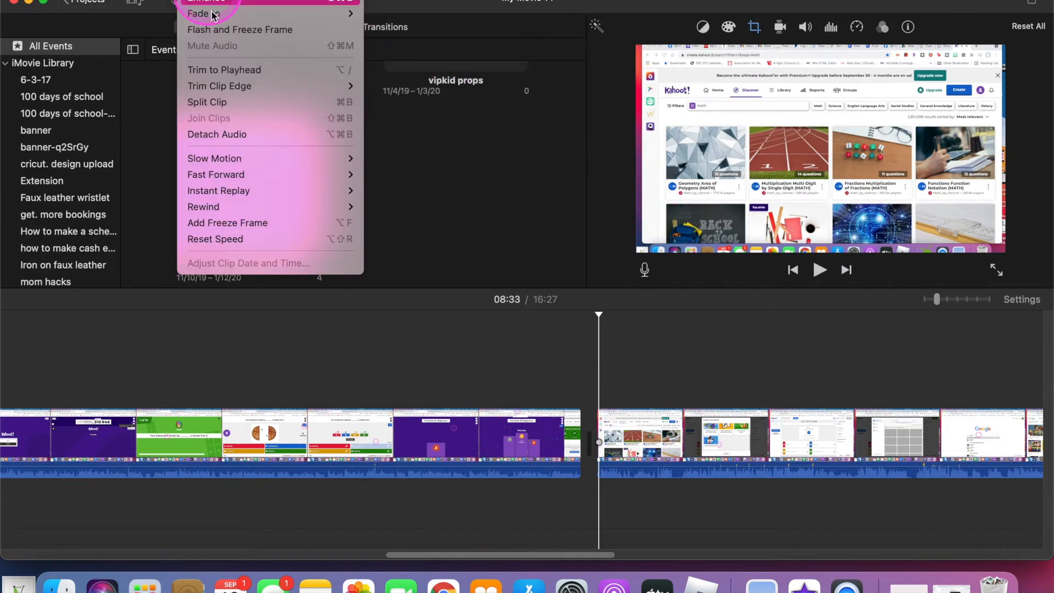
pyautogui.click(226, 101)
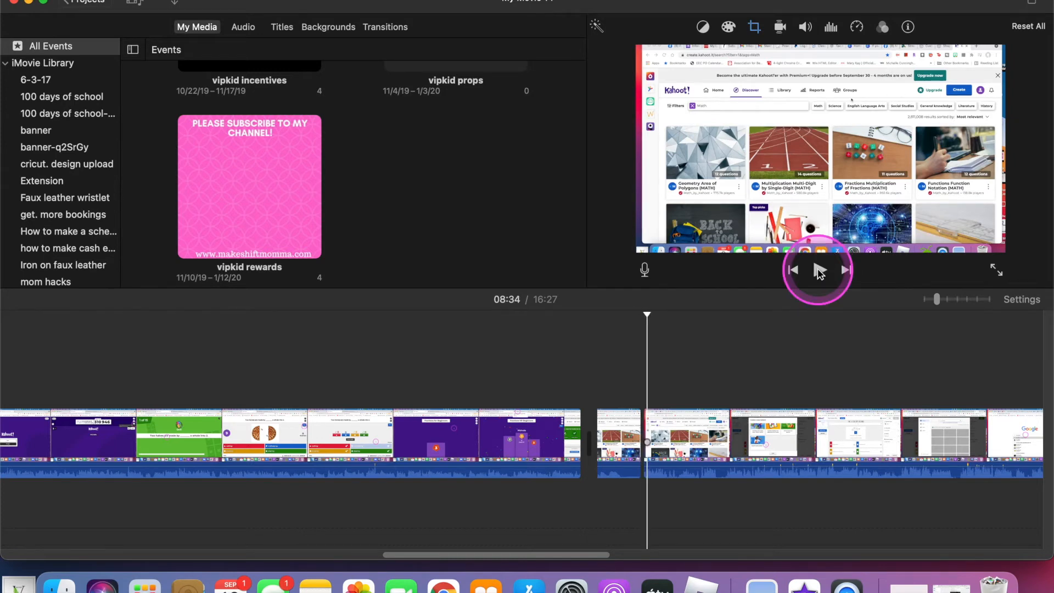
# Delete the 0.7-second piece at the start of the second recording and replay the join
pyautogui.click(614, 442)
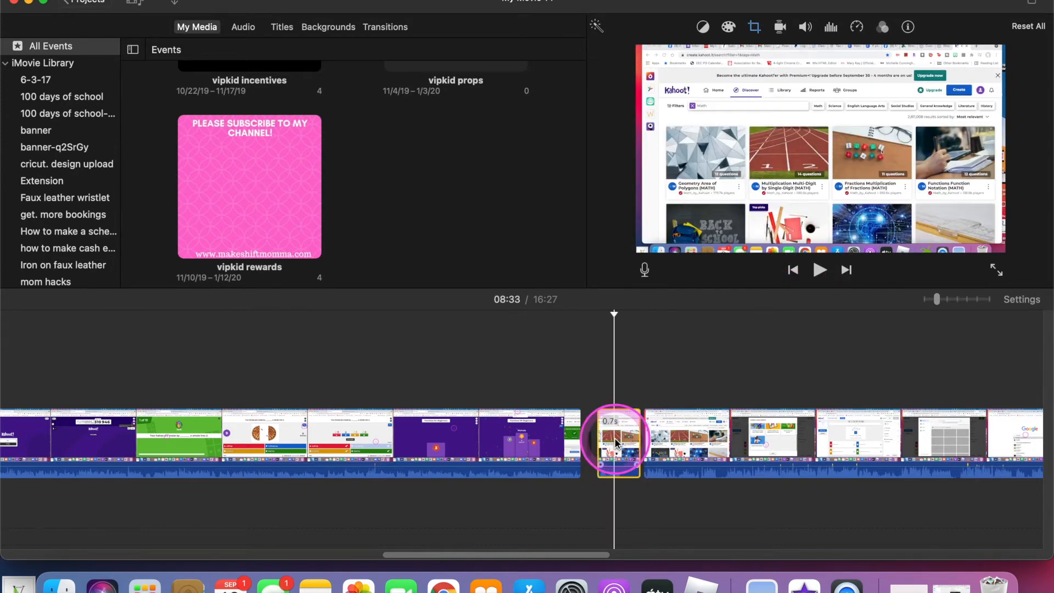
pyautogui.press('Delete')
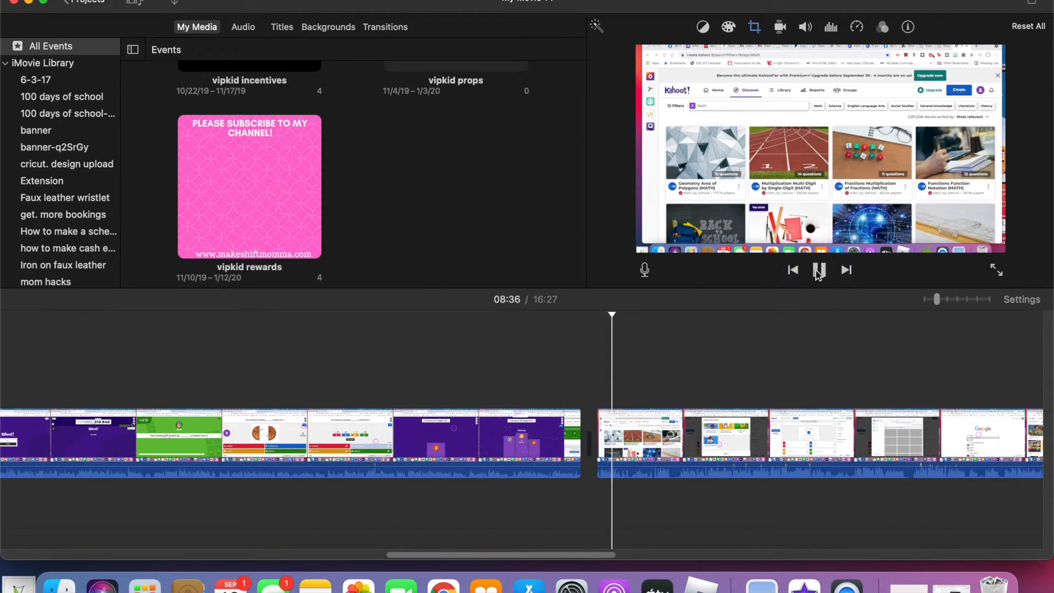
pyautogui.click(595, 384)
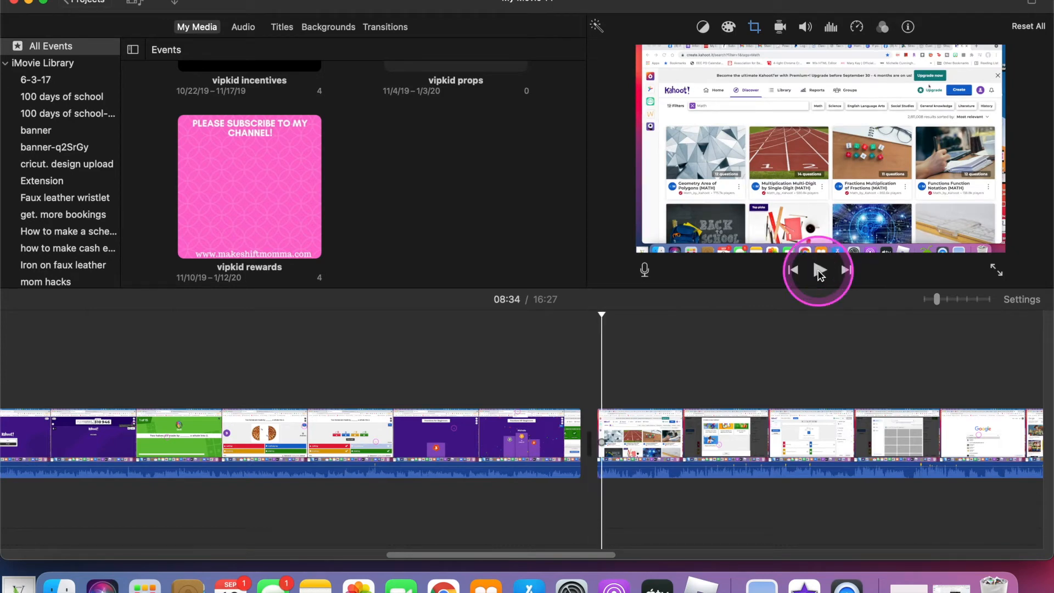
# Split the second recording at 08:34 and move its short leading piece above the first recording
pyautogui.click(214, 2)
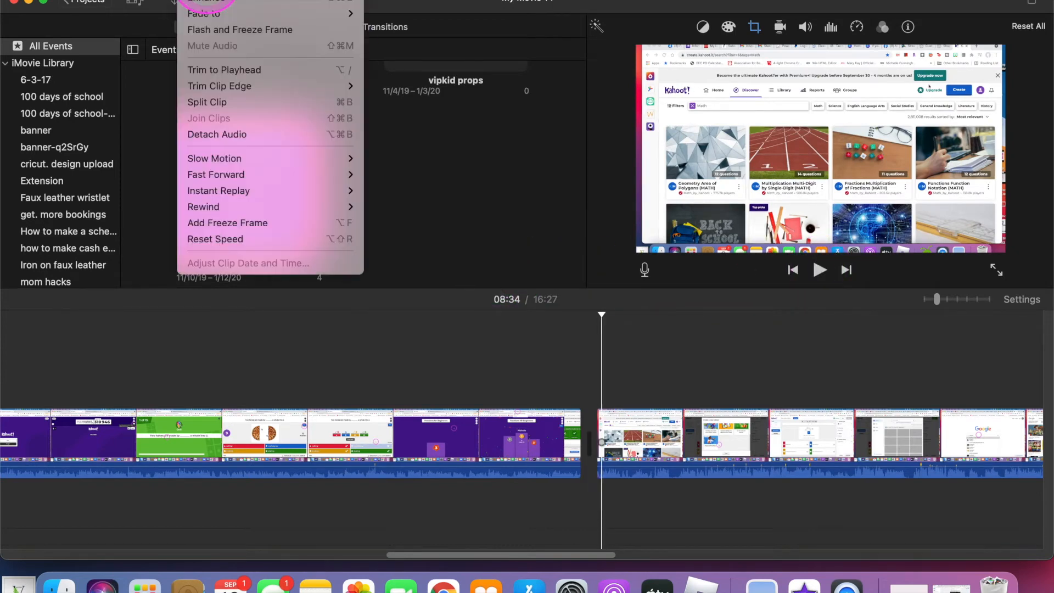
pyautogui.click(224, 105)
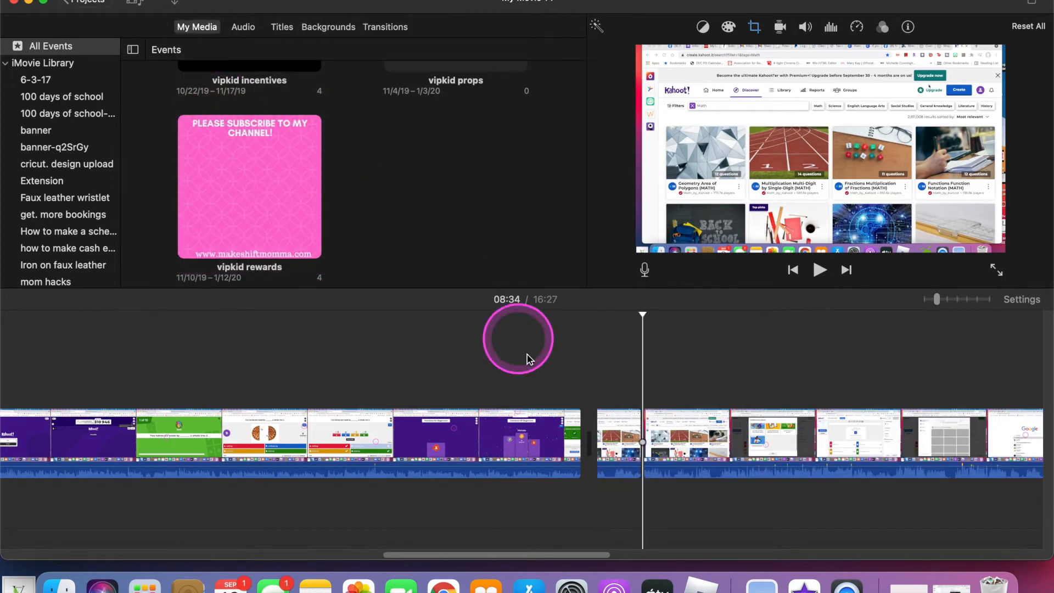
pyautogui.moveTo(621, 432); pyautogui.dragTo(482, 365)
pyautogui.click(567, 391)
# Replay the join from 08:33 to 08:35 and delete the short piece attached above the first recording
pyautogui.click(820, 271)
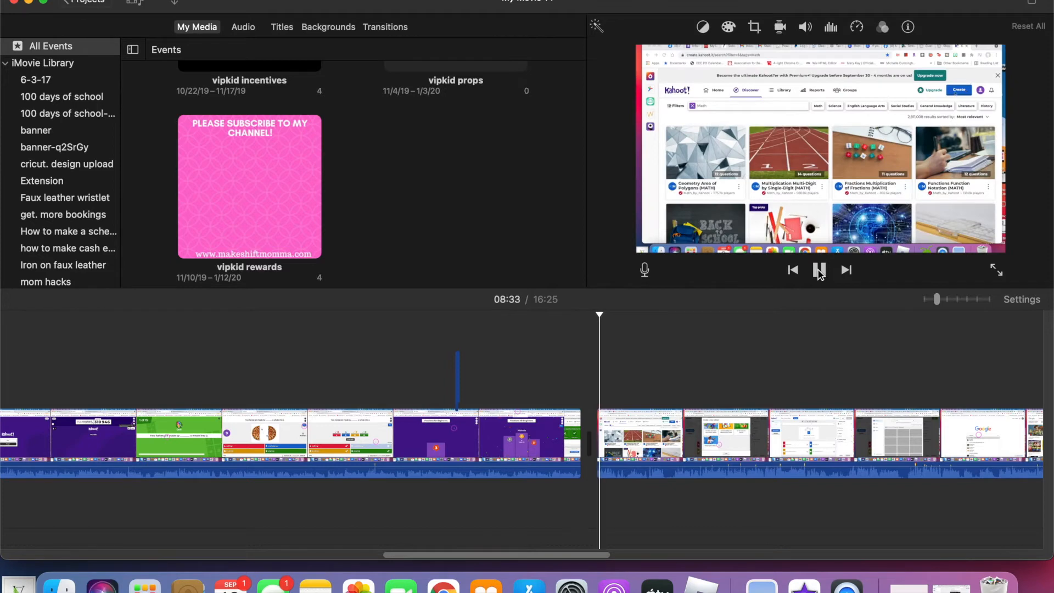
pyautogui.click(820, 272)
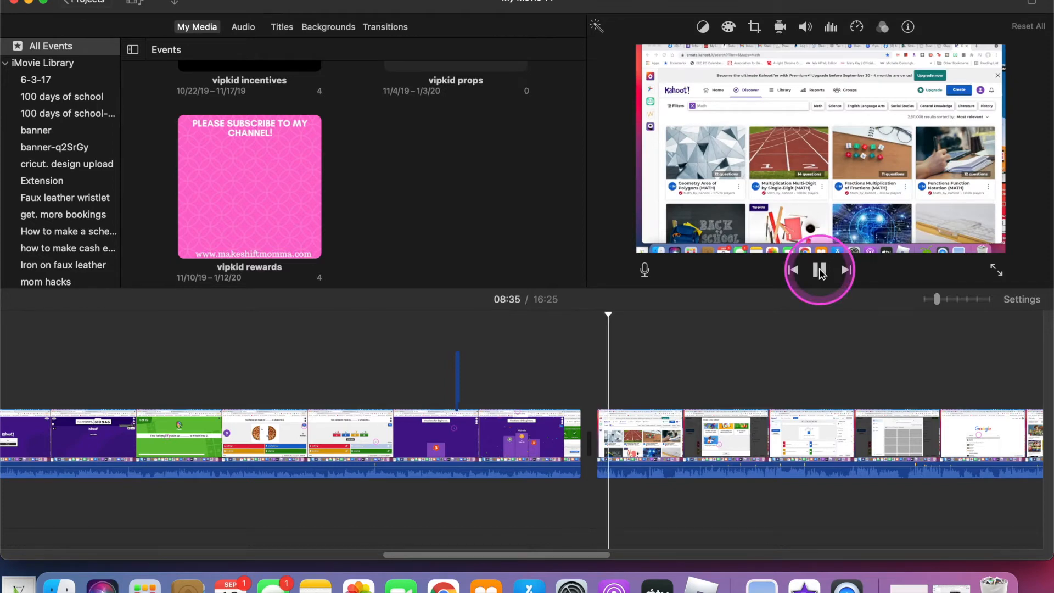
pyautogui.moveTo(624, 369); pyautogui.dragTo(453, 373)
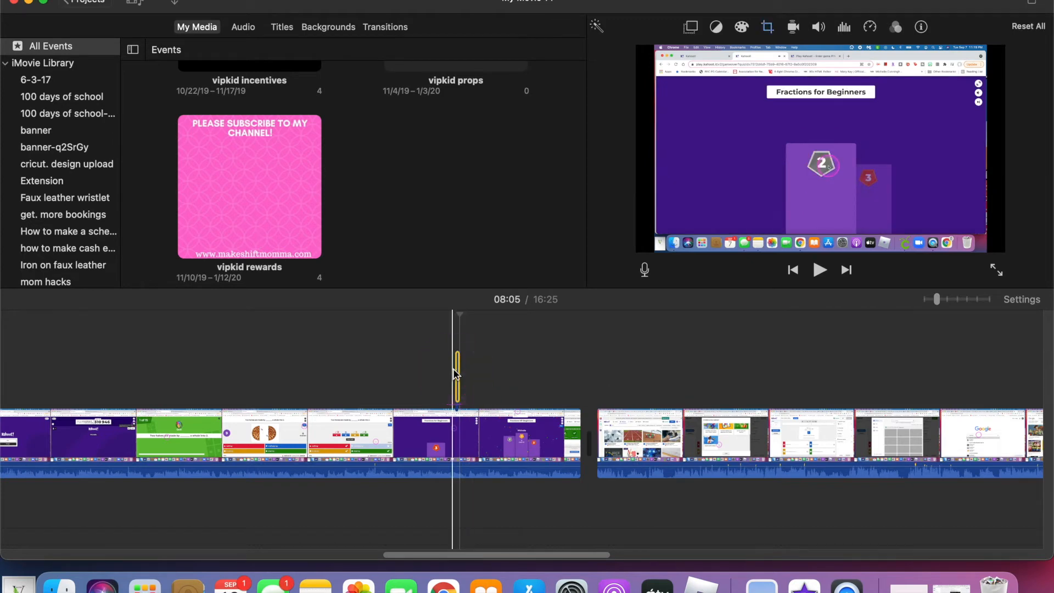
pyautogui.moveTo(454, 373); pyautogui.dragTo(453, 375)
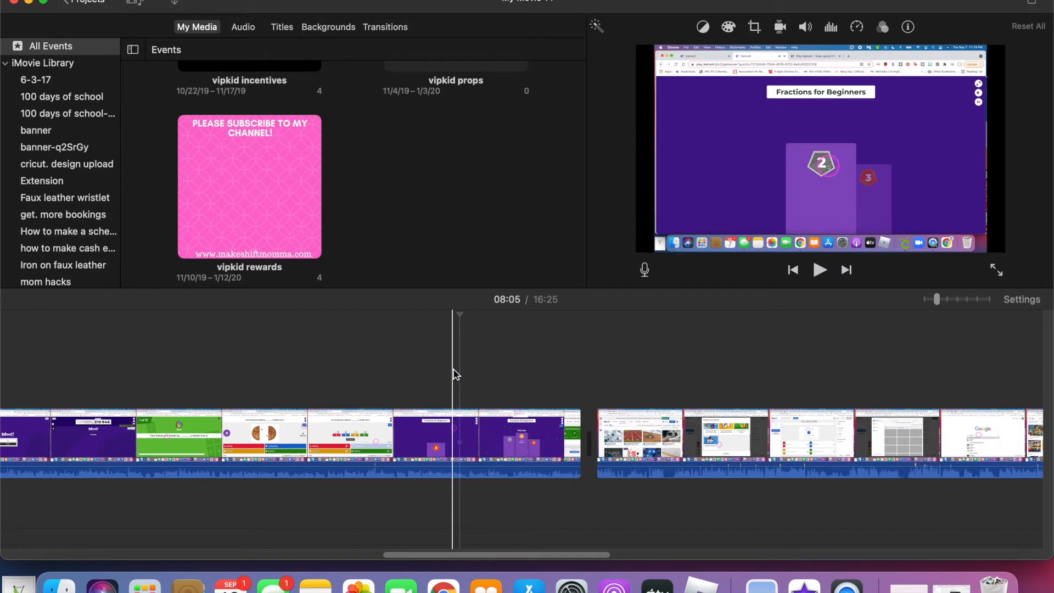
# Play the end of the second recording from 15:55 and pause at 16:04
pyautogui.hscroll(10, 714, 370)
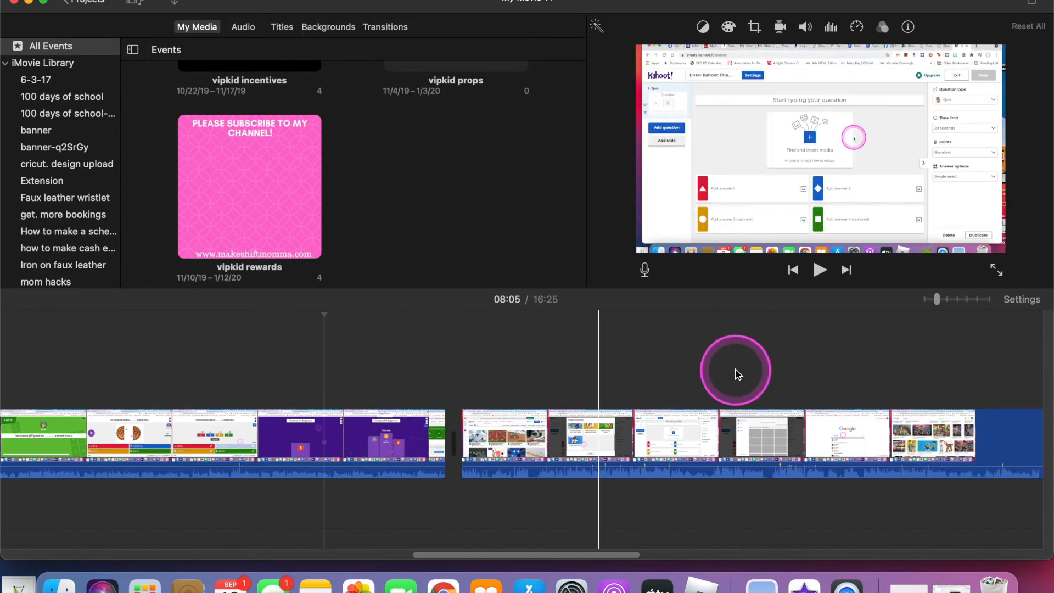
pyautogui.hscroll(10, 738, 374)
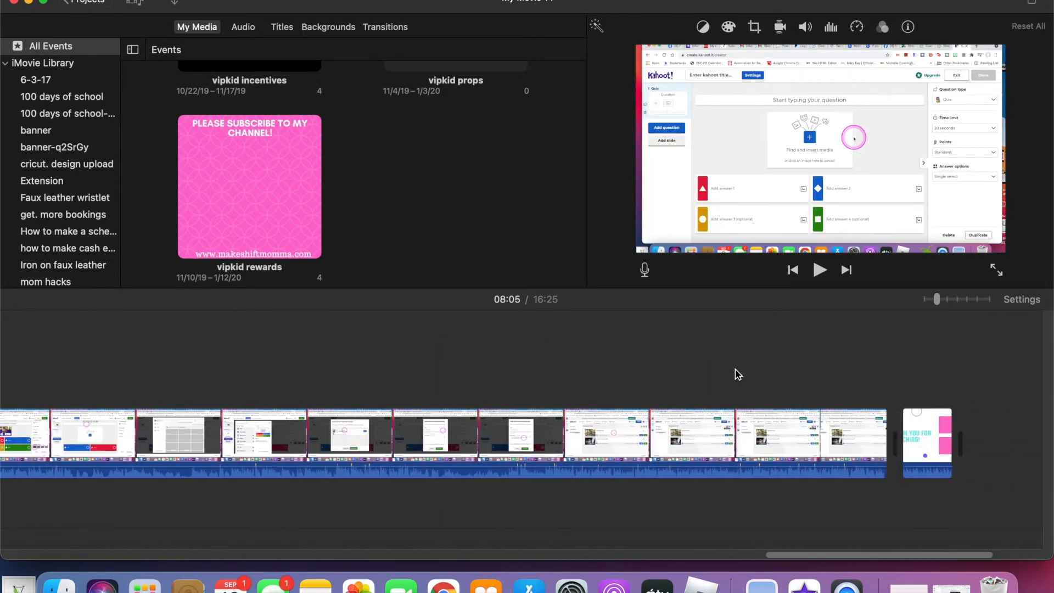
pyautogui.click(573, 377)
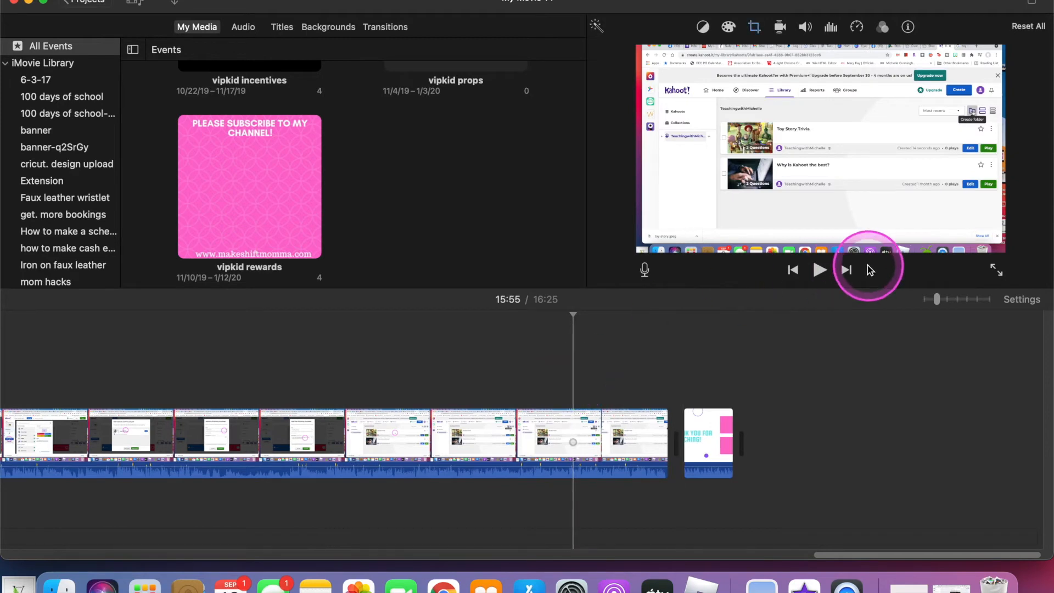
pyautogui.click(818, 270)
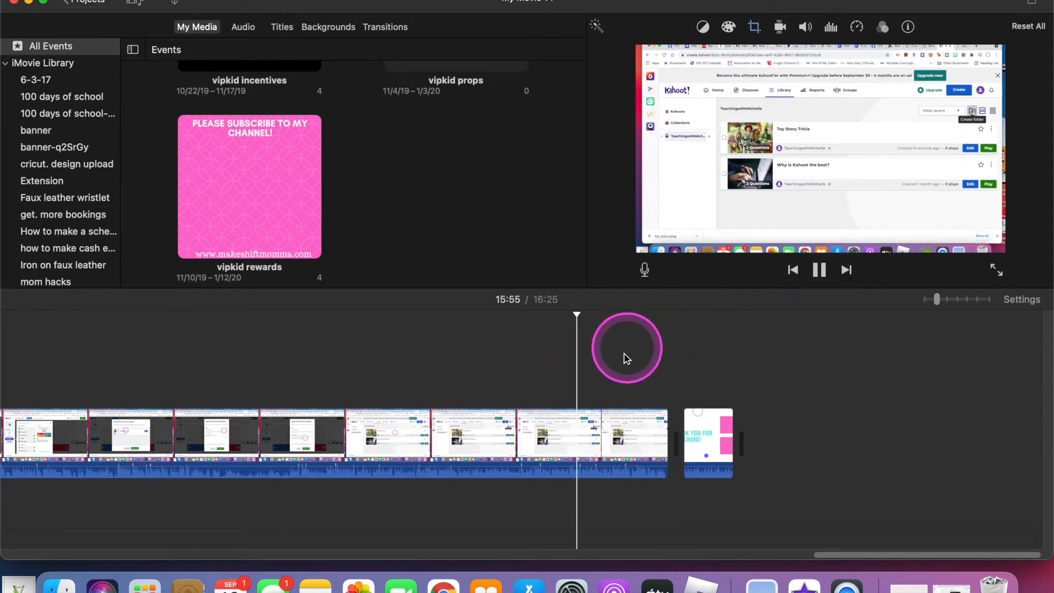
pyautogui.click(819, 270)
# Add the thumbs-up screenshot from the desktop as an overlay above the second recording at 16:04
pyautogui.moveTo(946, 5); pyautogui.dragTo(848, 15)
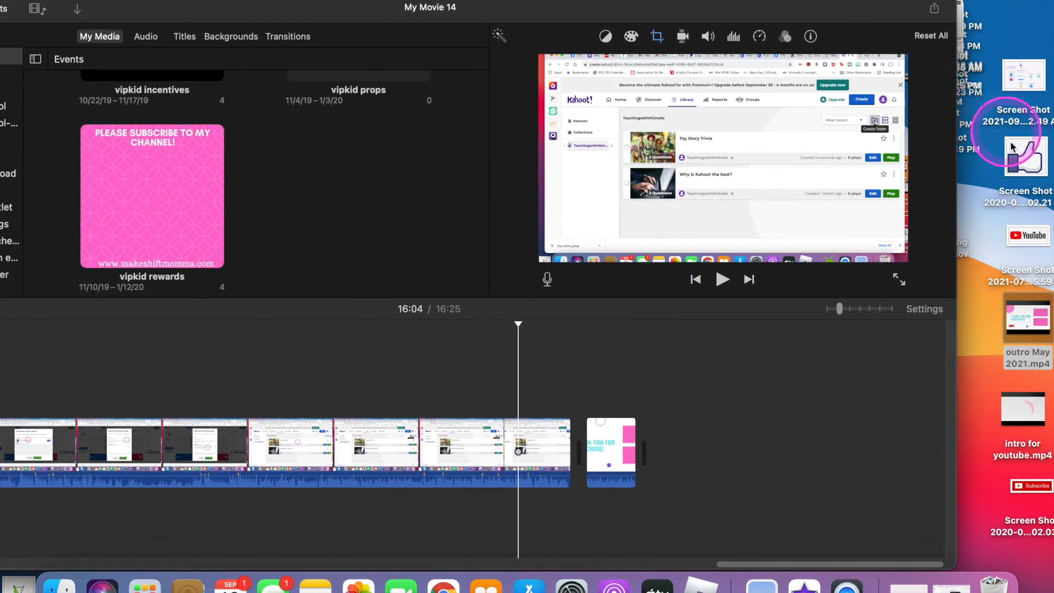
pyautogui.moveTo(1022, 160); pyautogui.dragTo(544, 358)
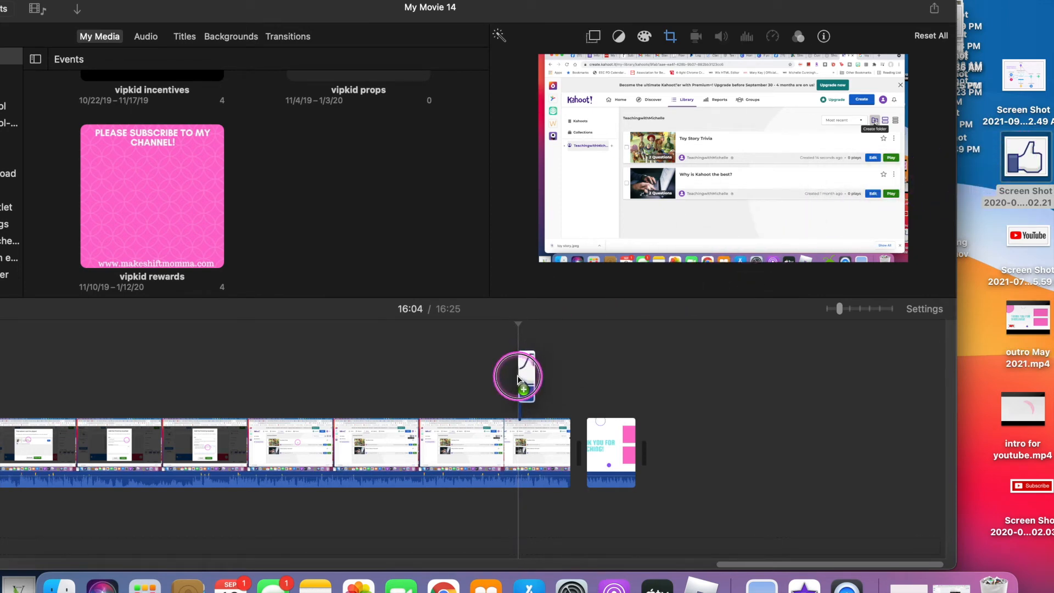
pyautogui.moveTo(518, 379); pyautogui.dragTo(517, 378)
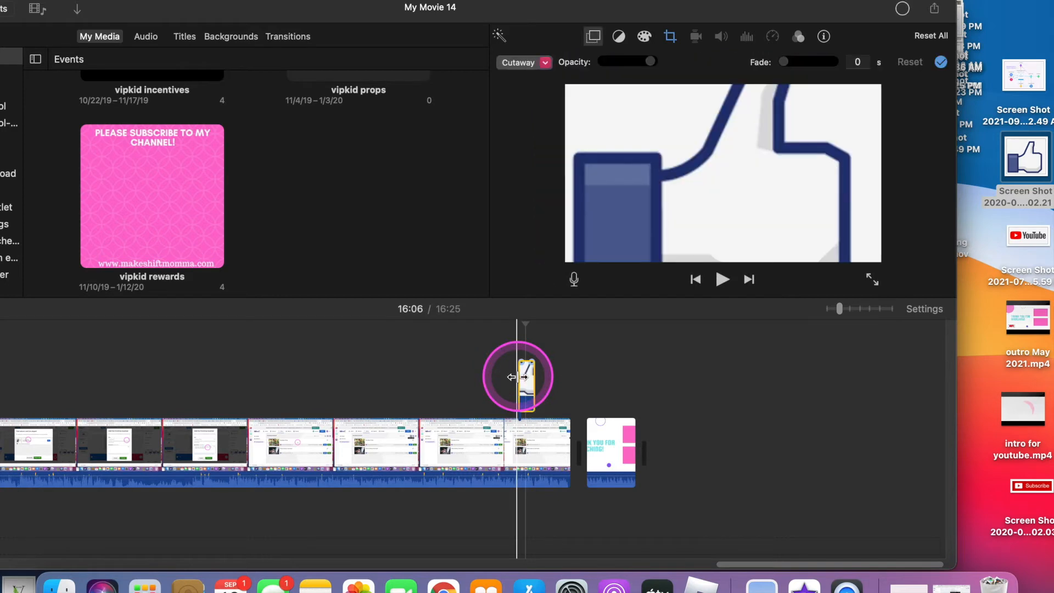
pyautogui.click(500, 382)
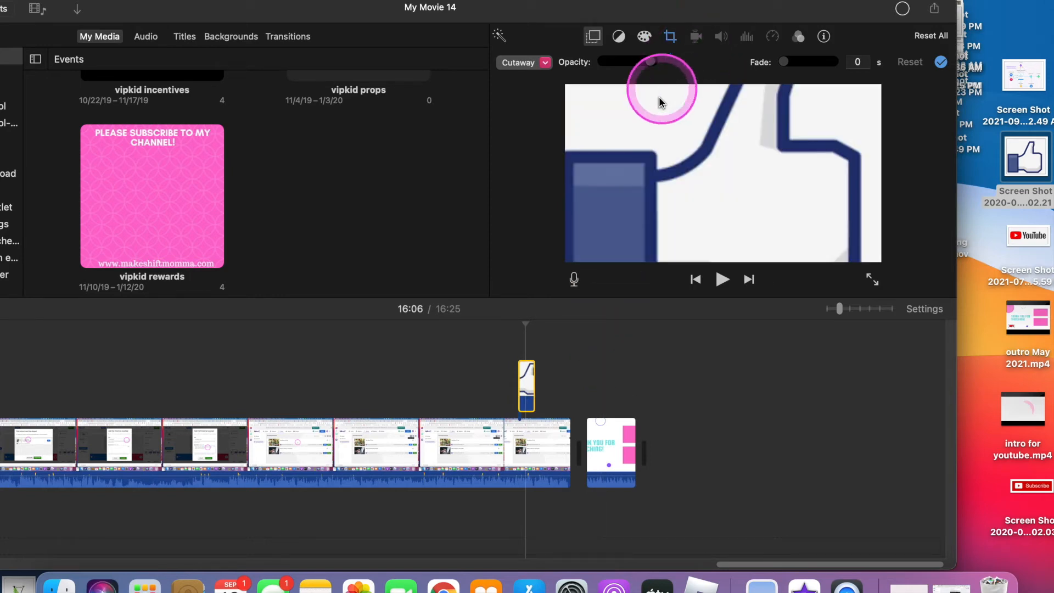
# Set the thumbs-up overlay to Picture in Picture and its crop style to Fit
pyautogui.click(545, 62)
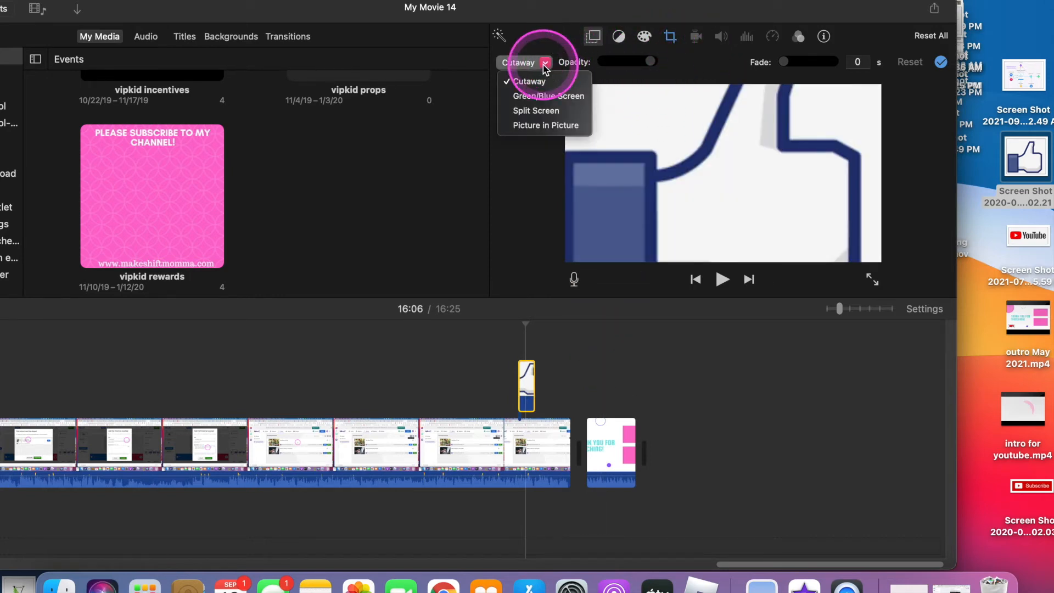
pyautogui.click(541, 129)
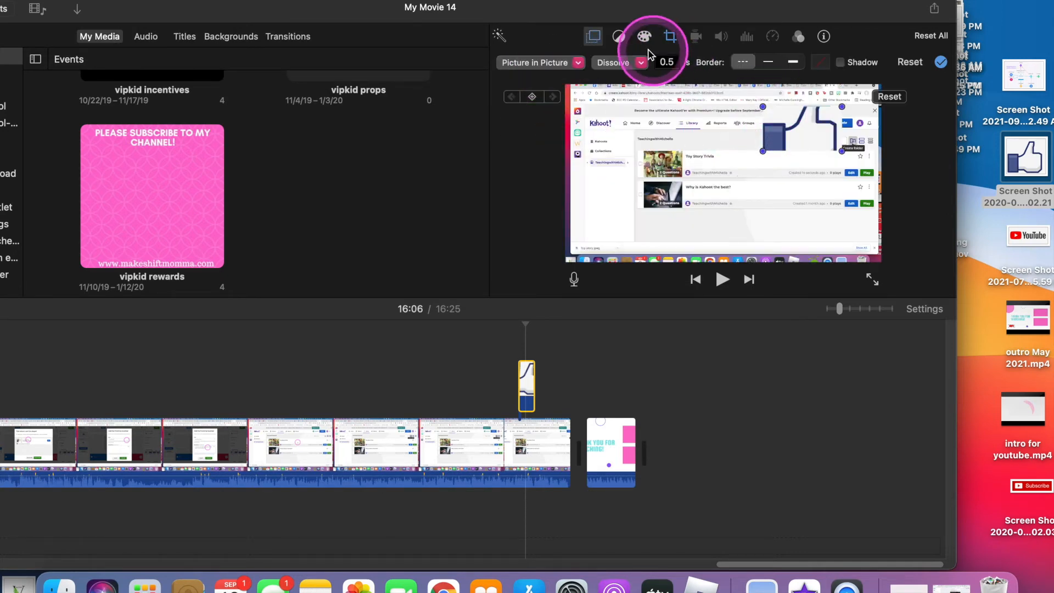
pyautogui.click(566, 66)
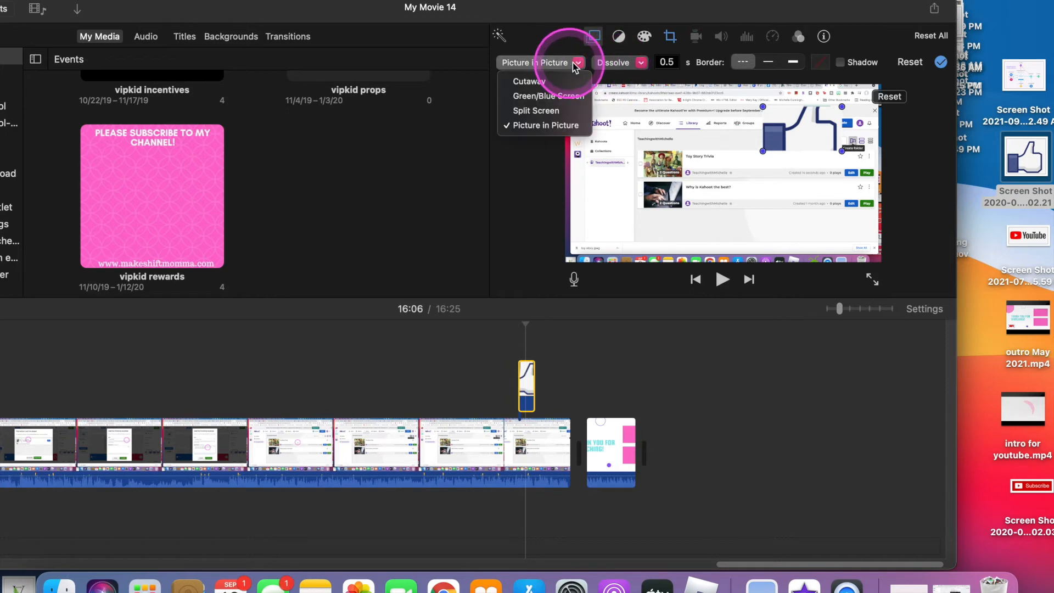
pyautogui.click(671, 39)
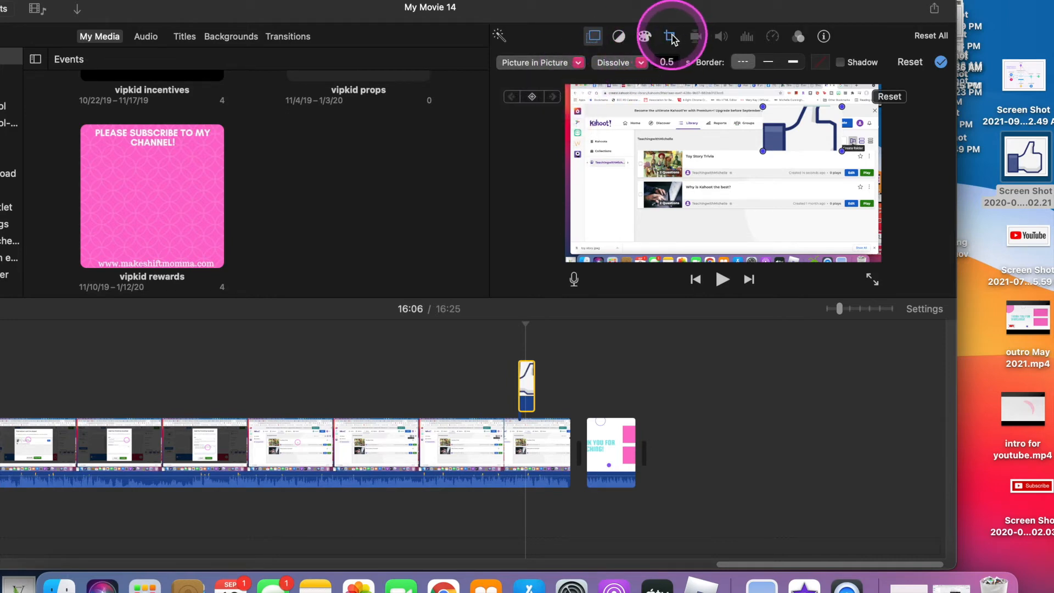
pyautogui.click(671, 38)
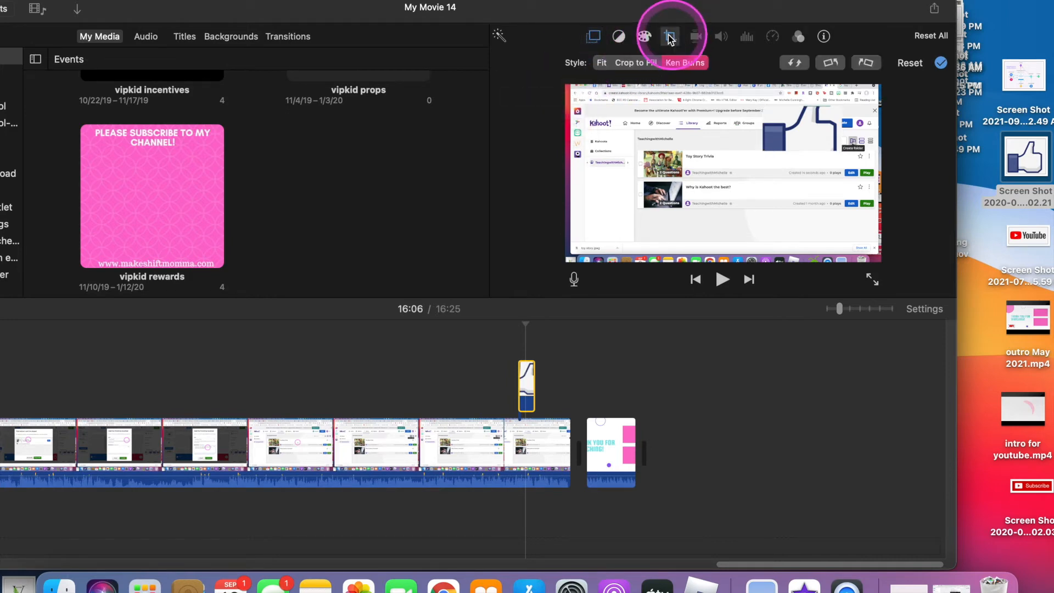
pyautogui.click(601, 64)
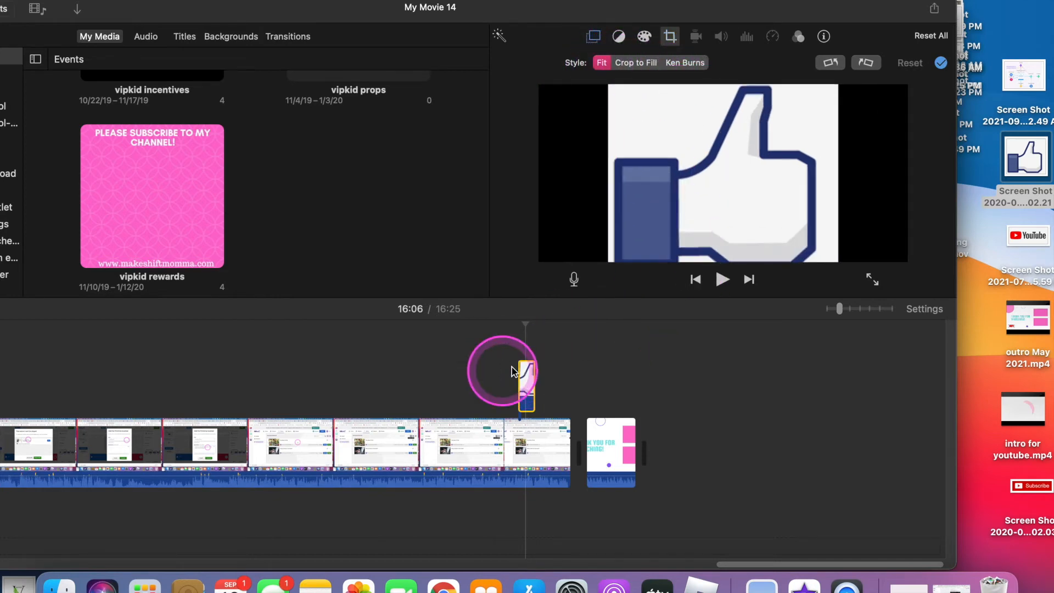
# Play the start of the thumbs-up overlay from 16:04 and pause at 16:05
pyautogui.click(504, 375)
pyautogui.click(513, 353)
pyautogui.press('space')
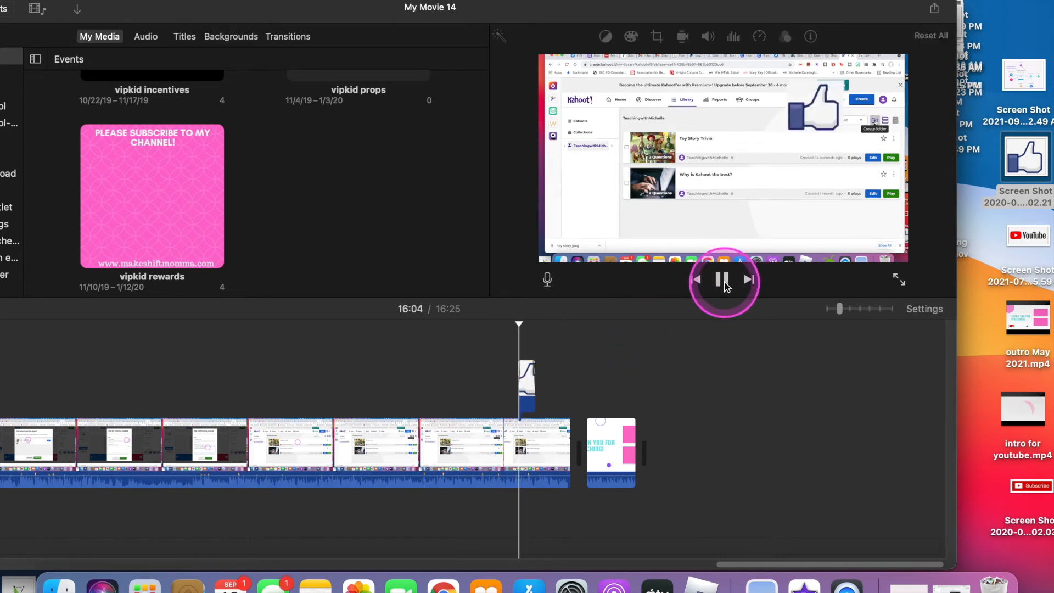
pyautogui.click(734, 278)
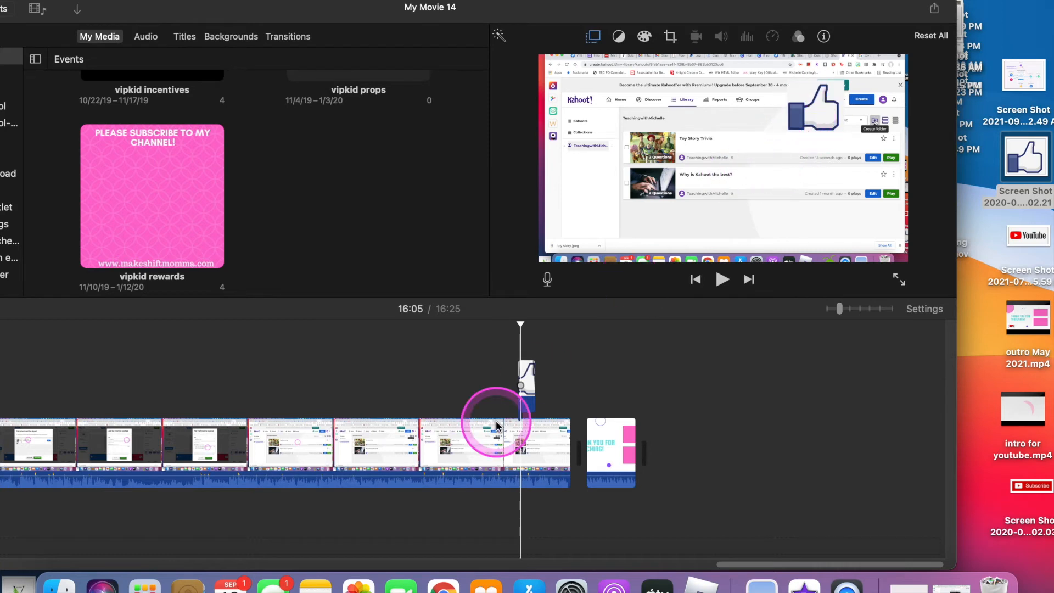
# Enlarge the thumbs-up picture over the middle of the frame and play it through to 16:09
pyautogui.click(524, 378)
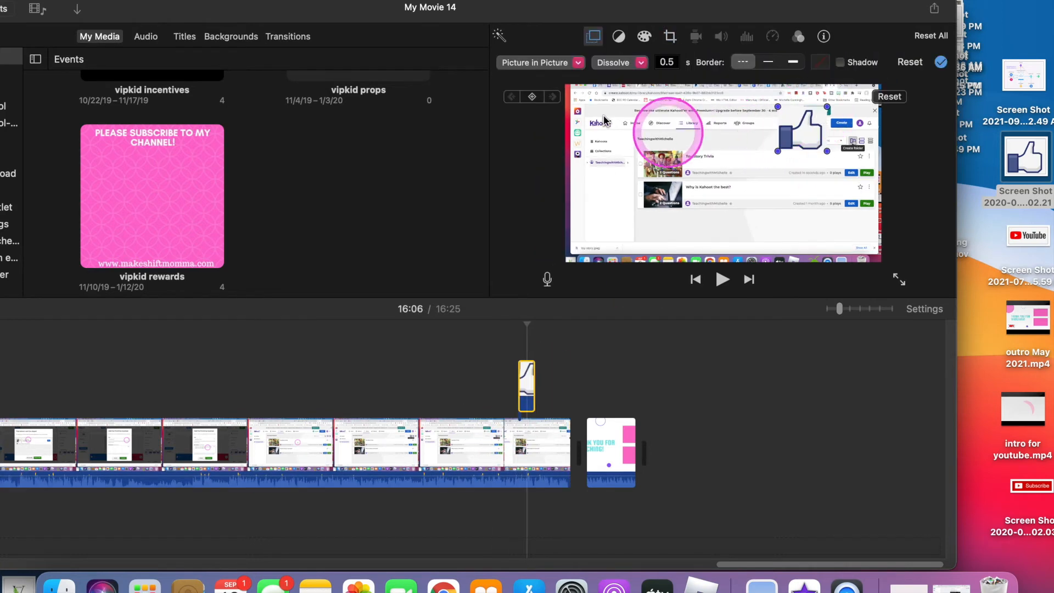
pyautogui.moveTo(806, 130); pyautogui.dragTo(677, 145)
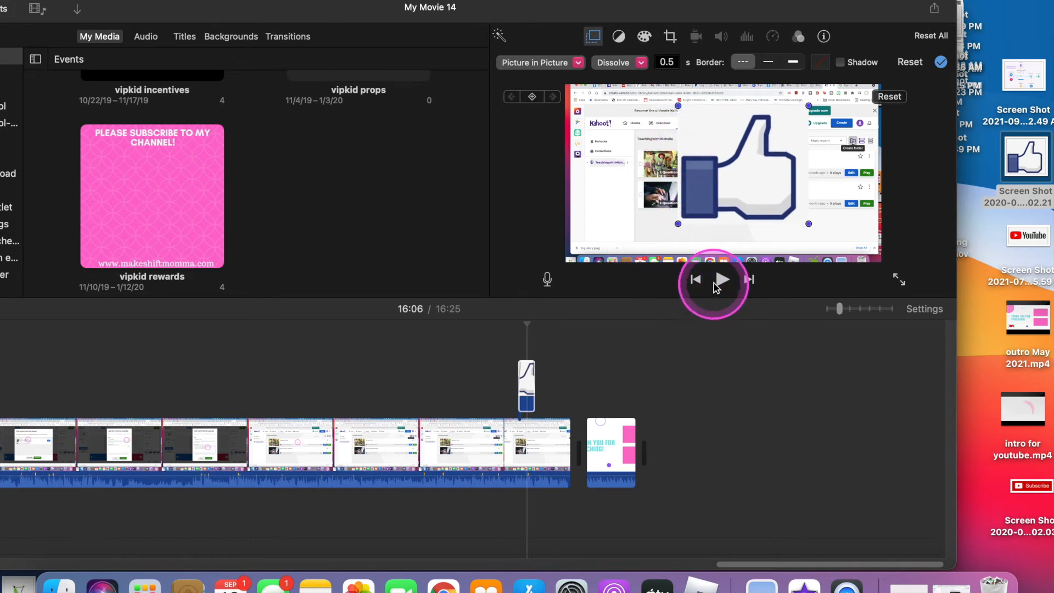
pyautogui.click(723, 281)
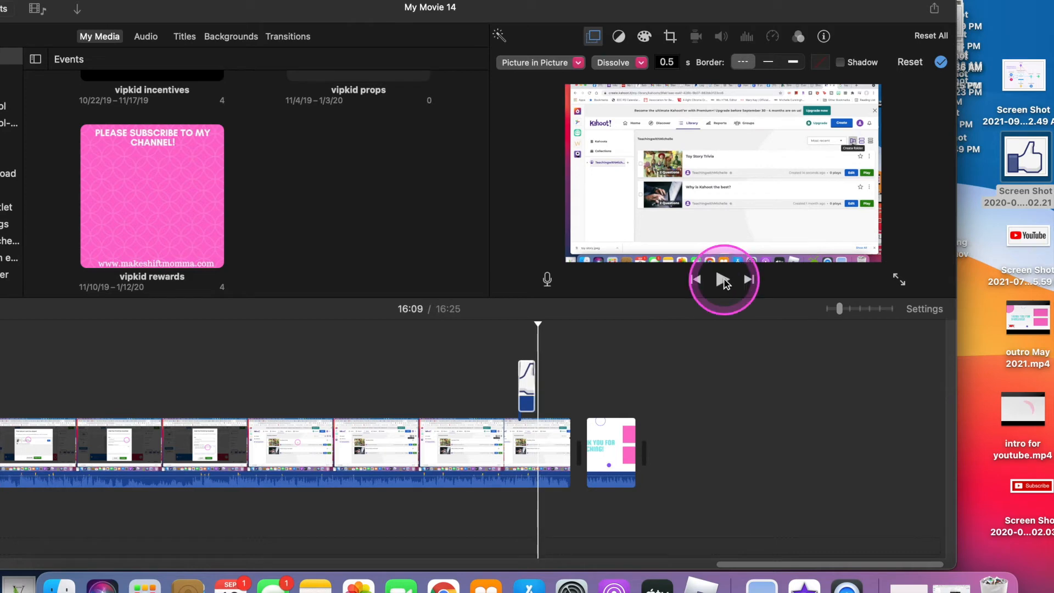
# Add the Subscribe screenshot from the desktop as an overlay at 16:09, after the thumbs-up, and play the transition between them
pyautogui.moveTo(1031, 487); pyautogui.dragTo(541, 394)
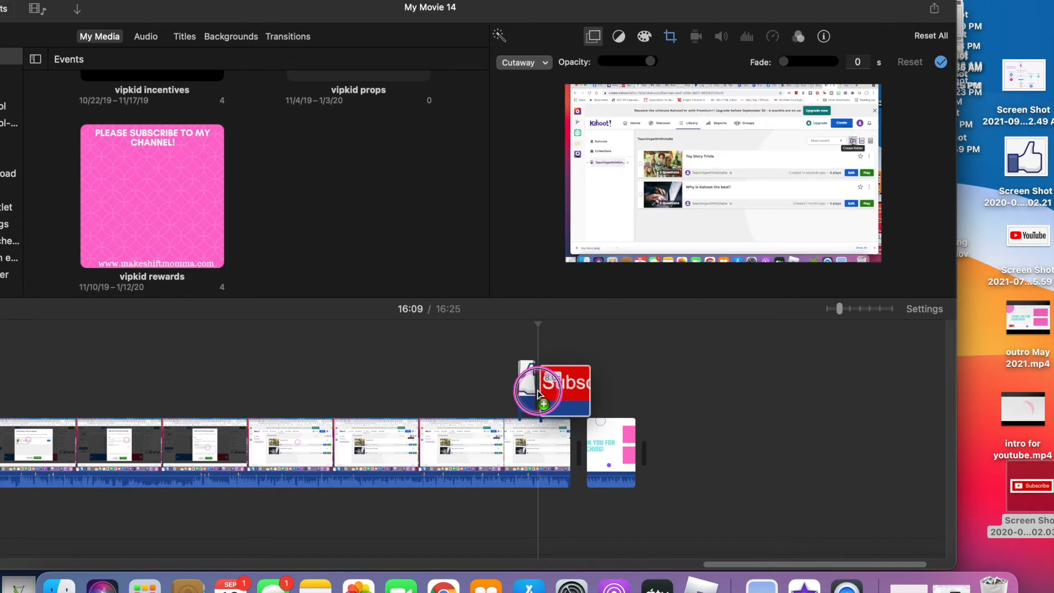
pyautogui.moveTo(538, 393); pyautogui.dragTo(536, 387)
pyautogui.click(528, 322)
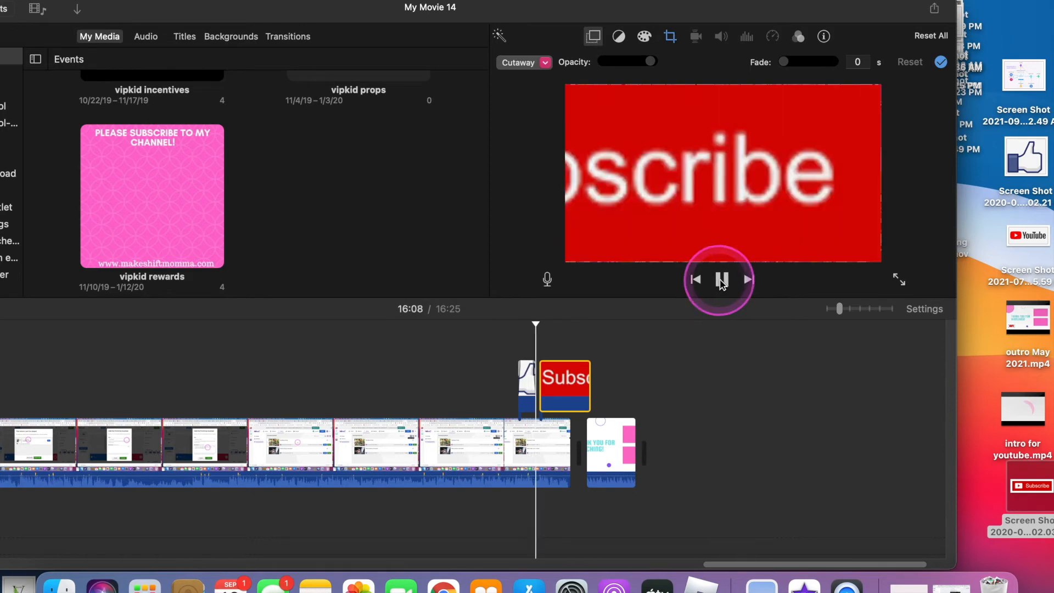
pyautogui.click(722, 280)
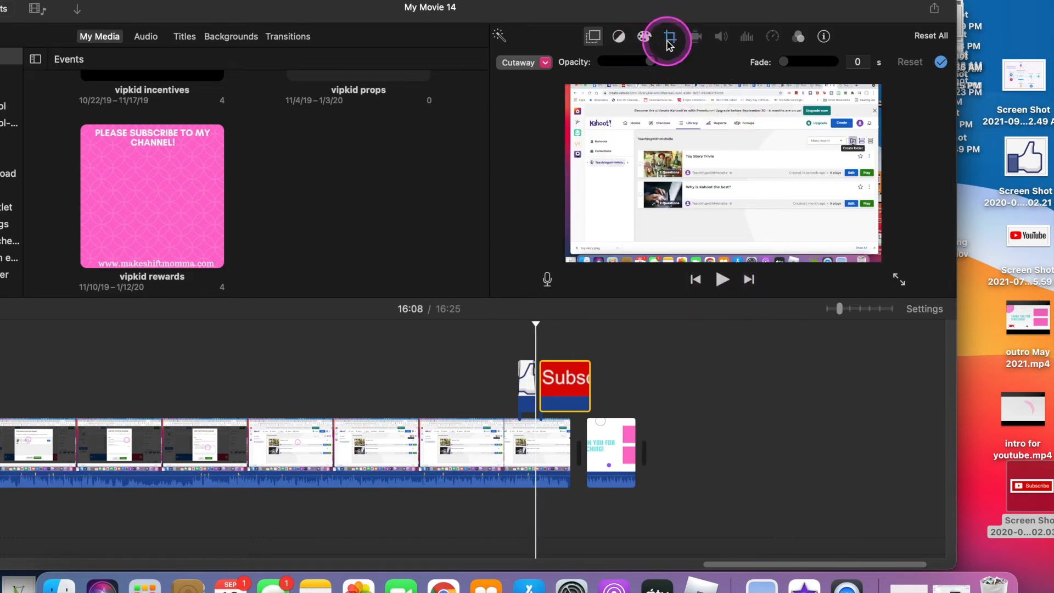
# Set the Subscribe overlay's crop style to Fit and change it from Cutaway to Picture in Picture
pyautogui.click(670, 36)
pyautogui.click(602, 63)
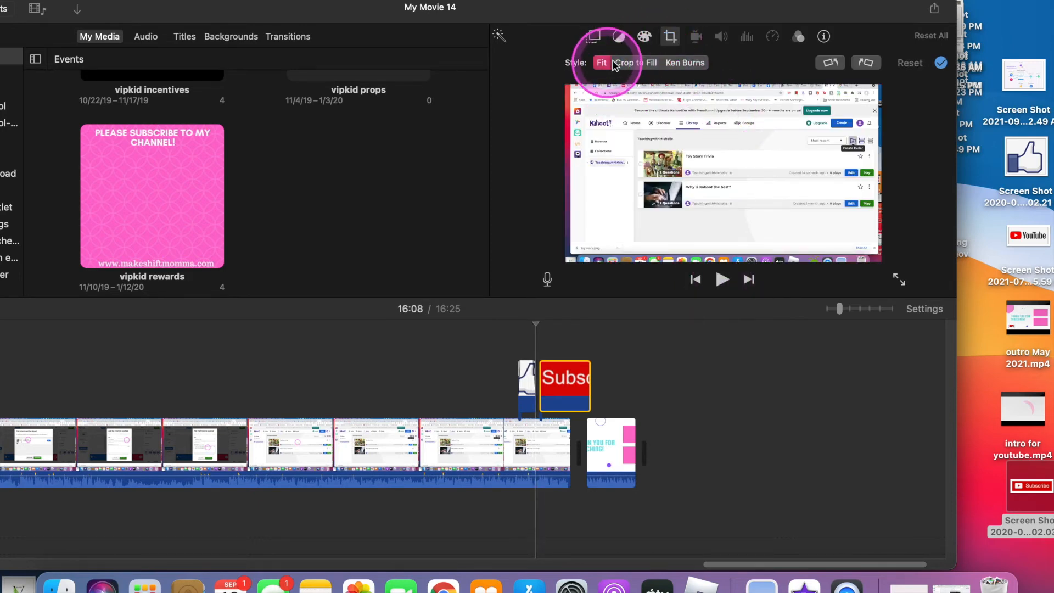
pyautogui.click(592, 36)
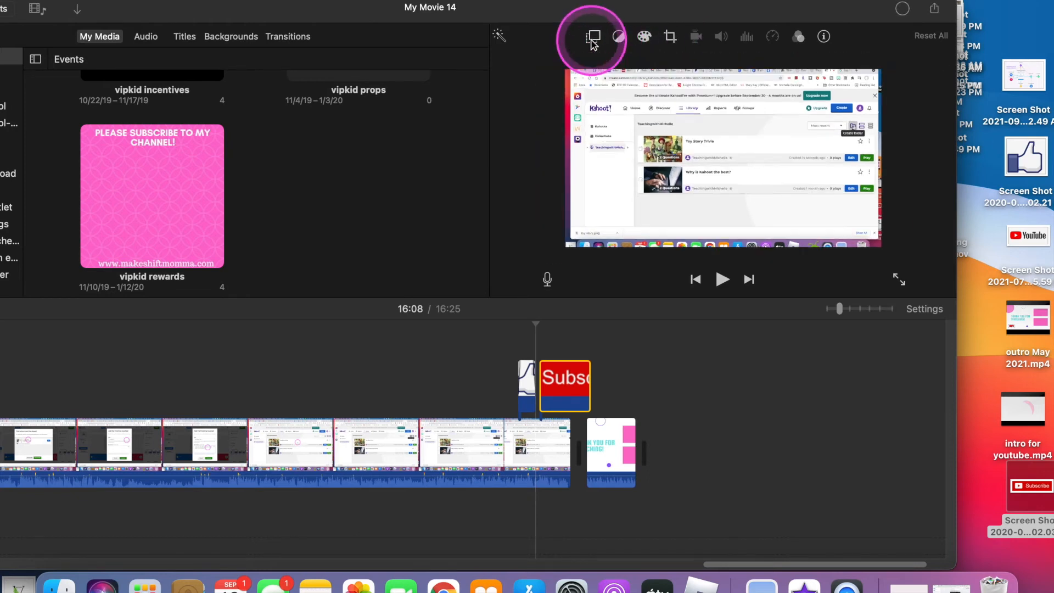
pyautogui.click(546, 62)
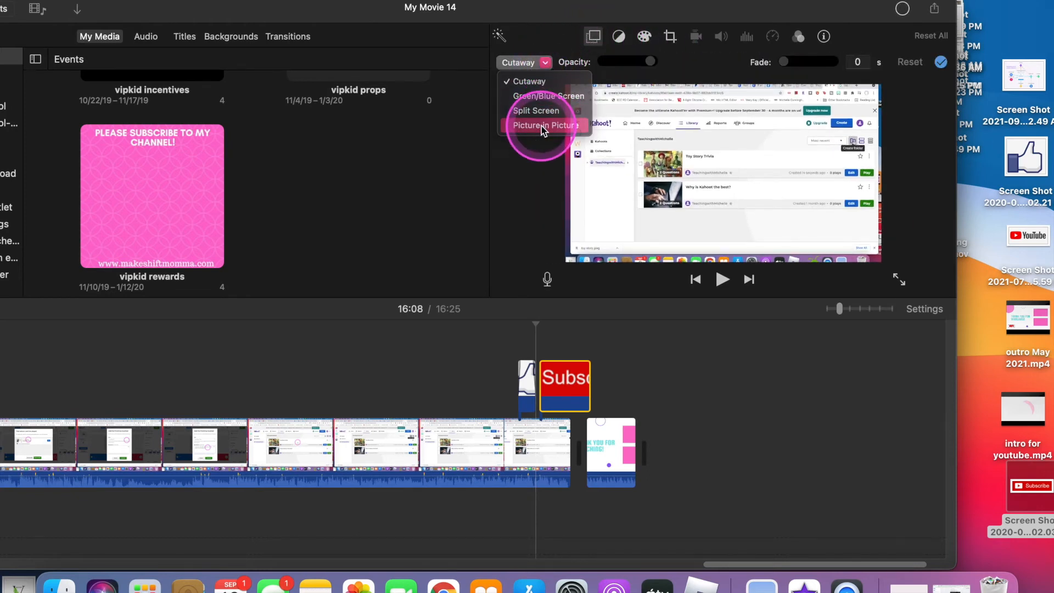
pyautogui.click(542, 126)
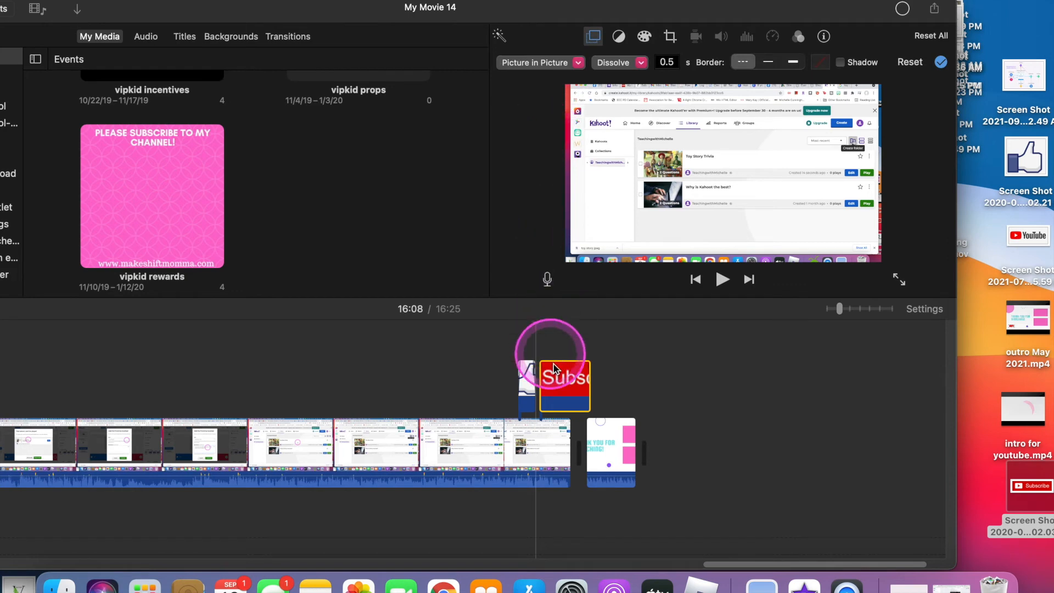
# Position the Subscribe picture in the lower middle of the video frame, below the Kahoot list
pyautogui.click(561, 378)
pyautogui.moveTo(777, 129); pyautogui.dragTo(733, 218)
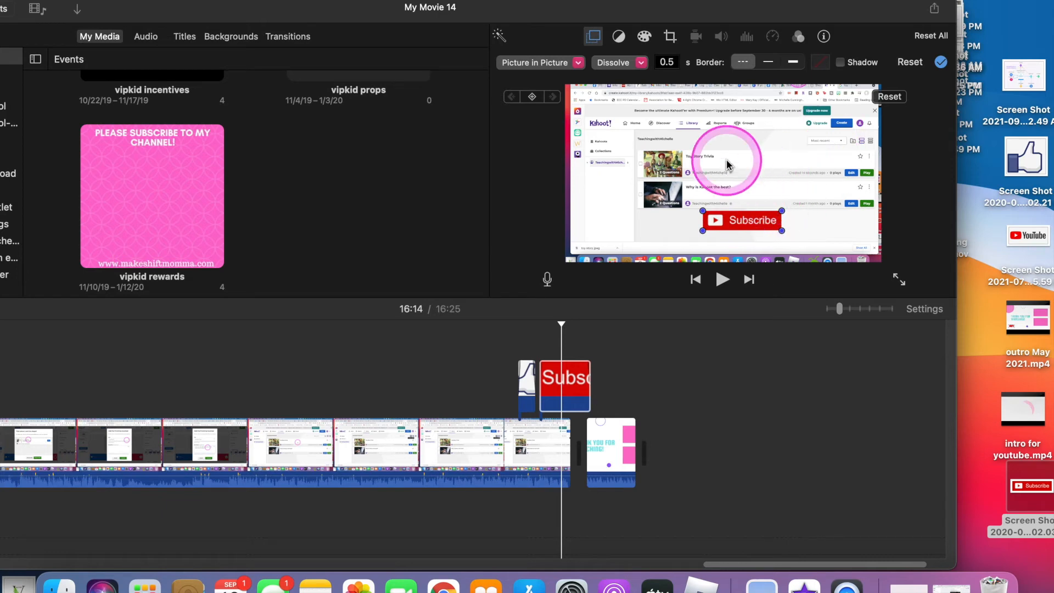
pyautogui.moveTo(763, 220); pyautogui.dragTo(770, 192)
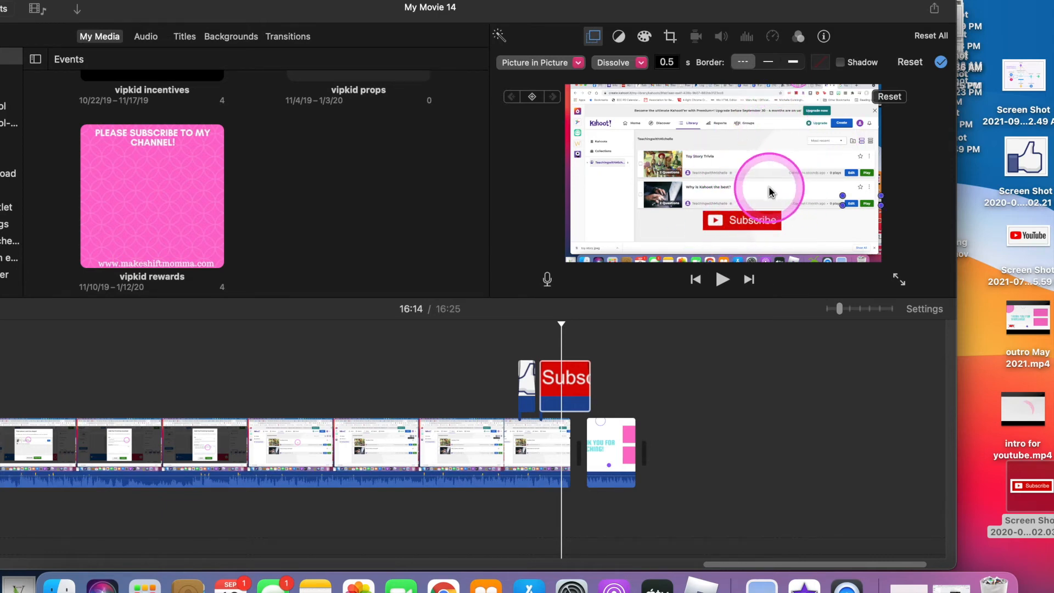
pyautogui.click(738, 225)
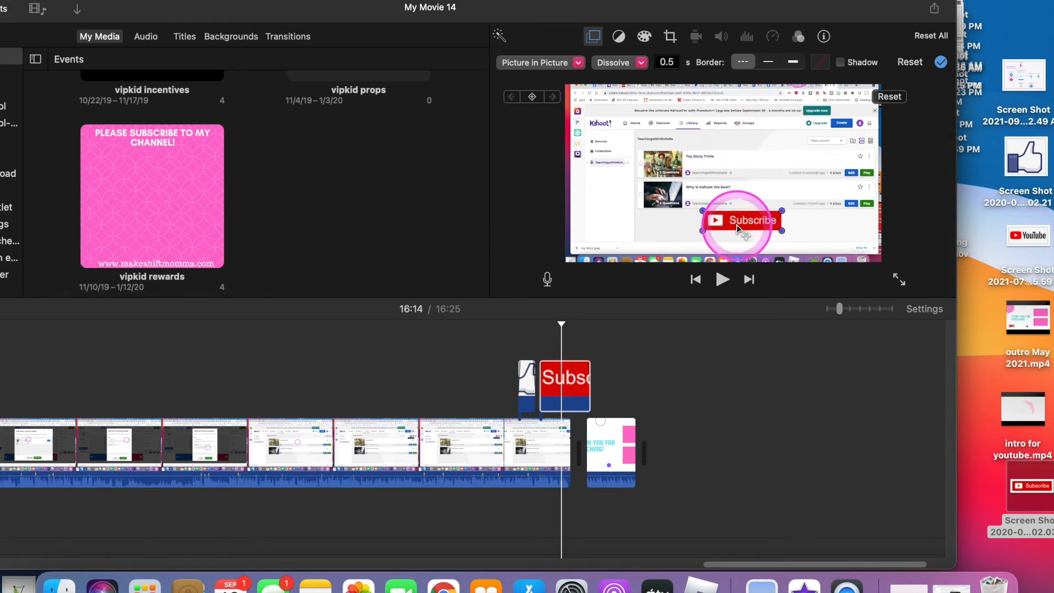
# Shorten the Subscribe overlay so it ends together with the second screen recording, just before the outro
pyautogui.click(580, 381)
pyautogui.moveTo(589, 383); pyautogui.dragTo(551, 378)
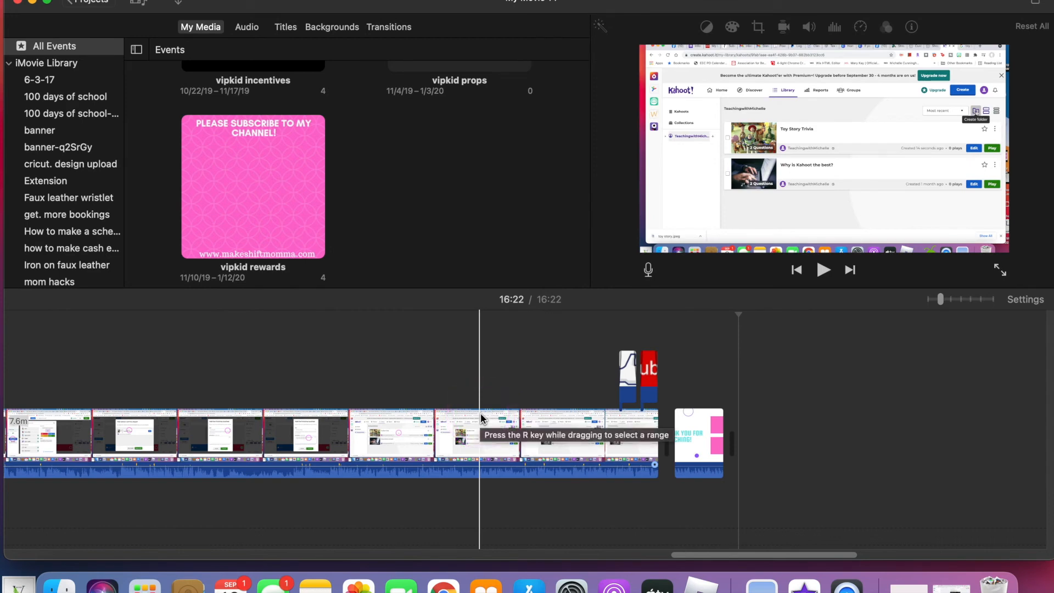
pyautogui.click(426, 384)
# Look over the whole project from its first clip to the outro, including the thumbs-up and Subscribe overlays
pyautogui.hscroll(-5, 426, 384)
pyautogui.hscroll(-10, 426, 383)
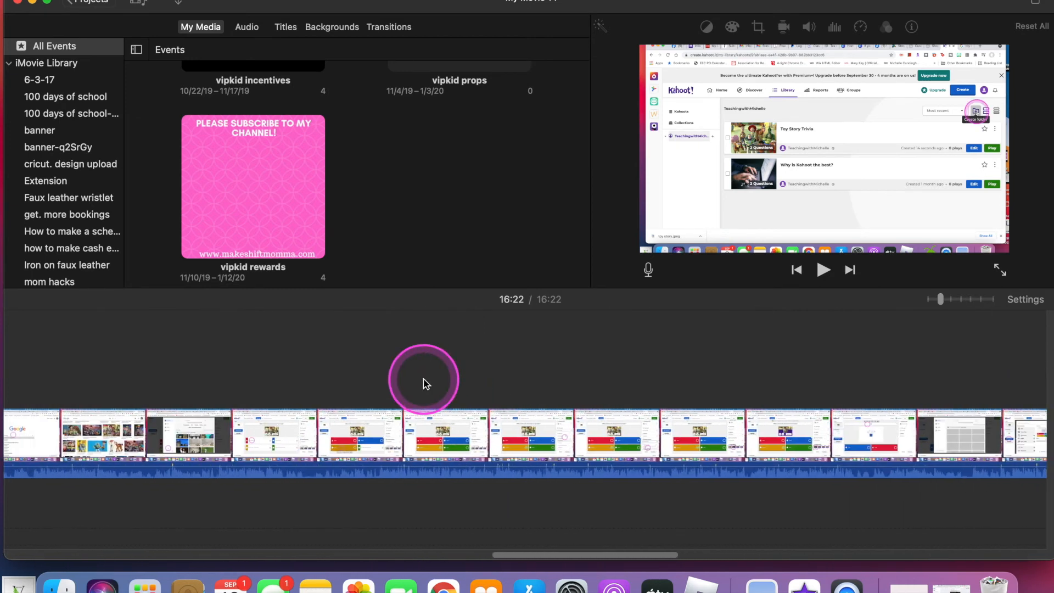
pyautogui.hscroll(-10, 426, 383)
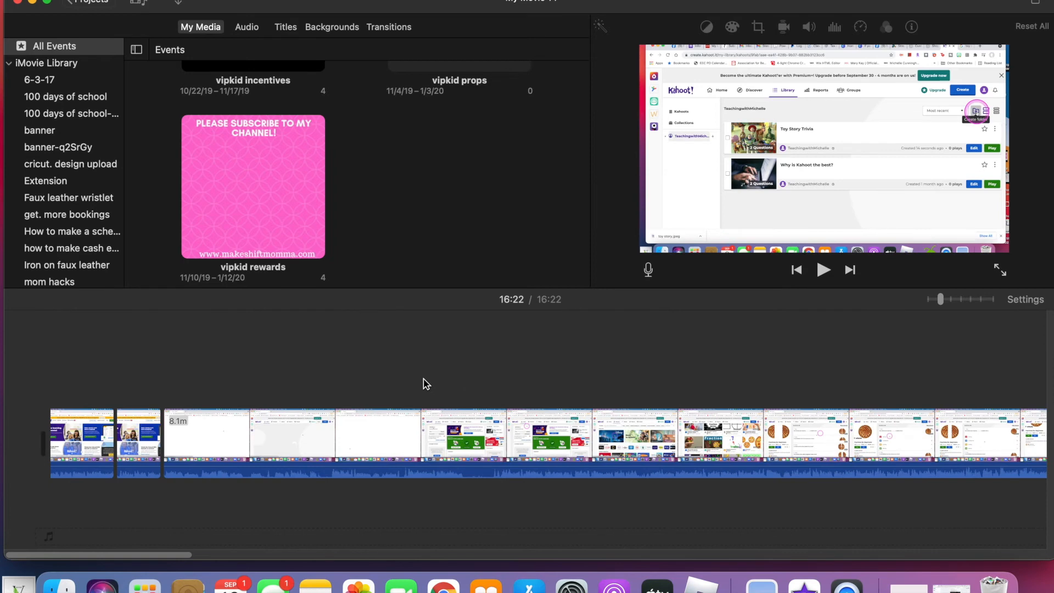
pyautogui.click(737, 311)
pyautogui.click(959, 303)
pyautogui.moveTo(942, 300); pyautogui.dragTo(929, 302)
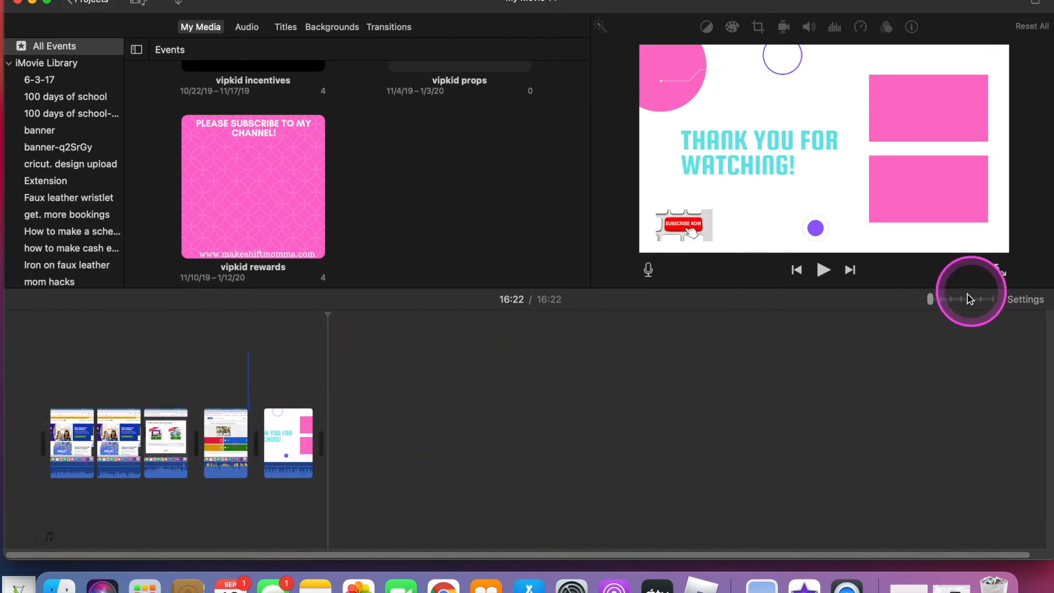
pyautogui.moveTo(932, 302); pyautogui.dragTo(952, 301)
pyautogui.hscroll(-5, 341, 373)
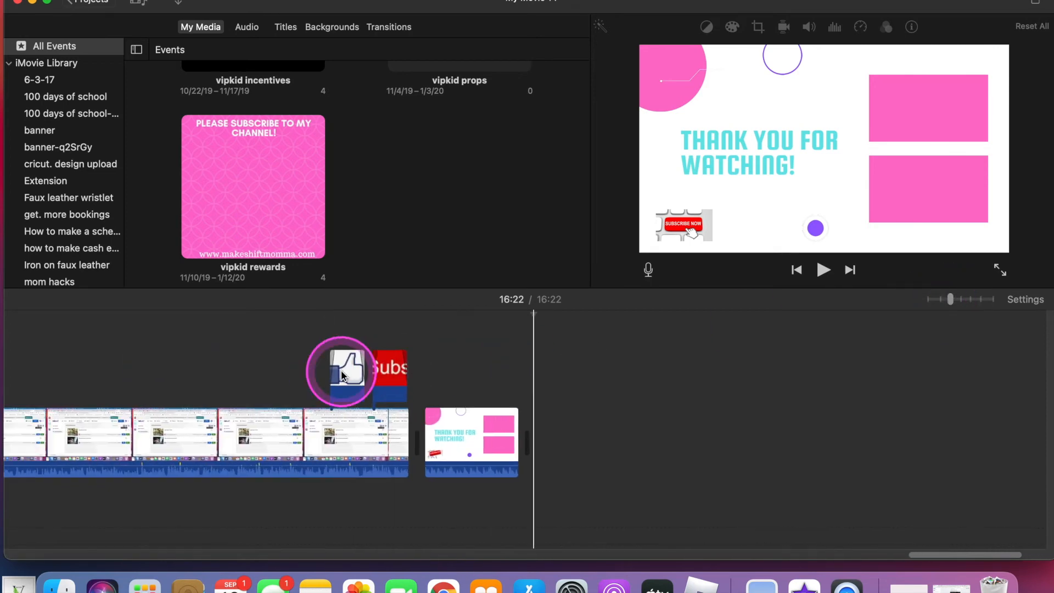
pyautogui.hscroll(-4, 341, 371)
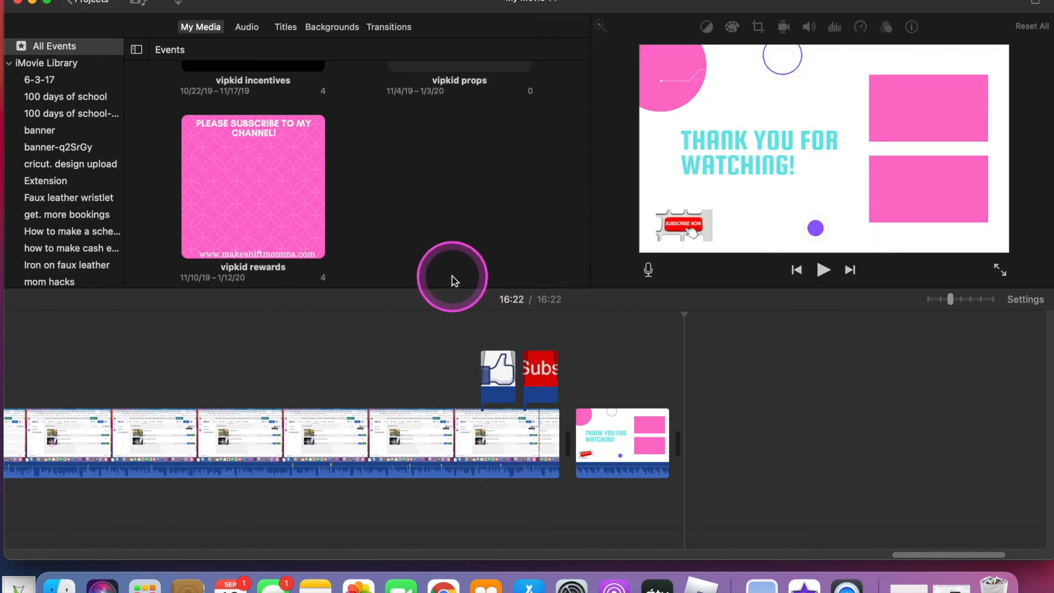
# Preview the Bell Transition sound effect and add it beneath the start of the thumbs-up overlay
pyautogui.click(247, 27)
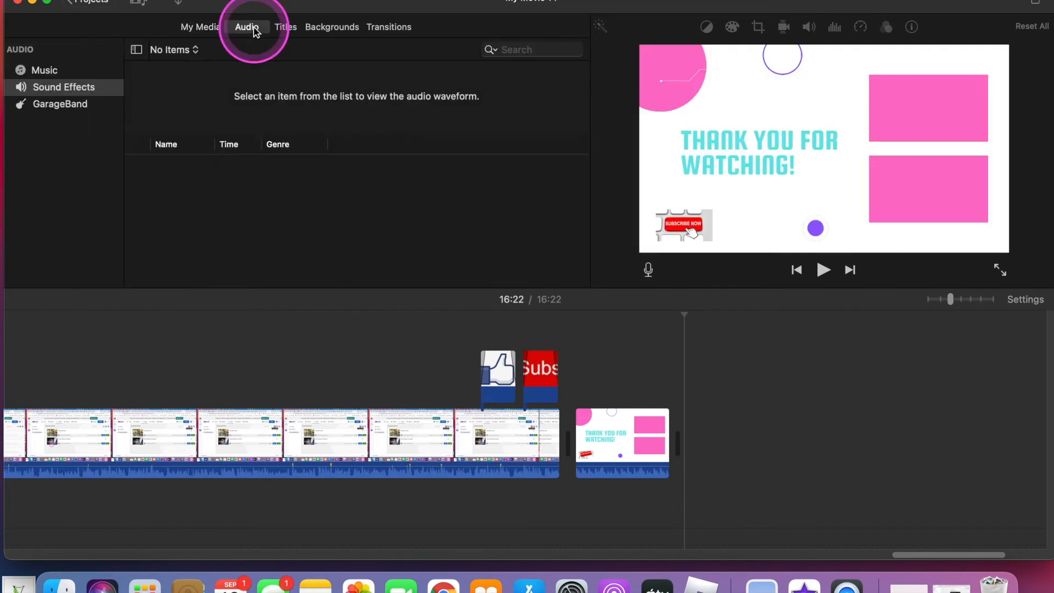
pyautogui.click(231, 147)
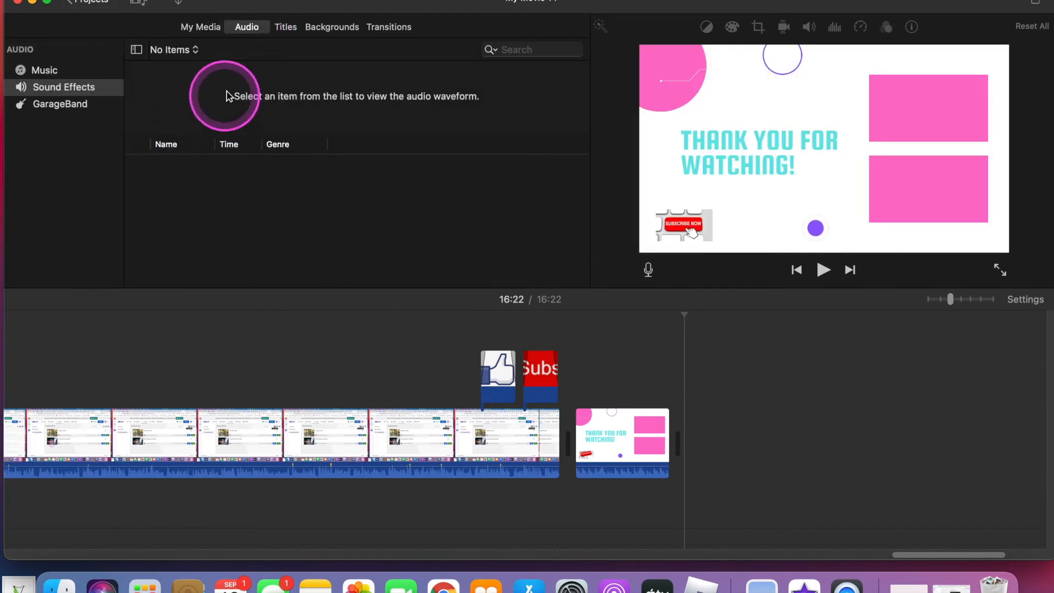
pyautogui.click(247, 36)
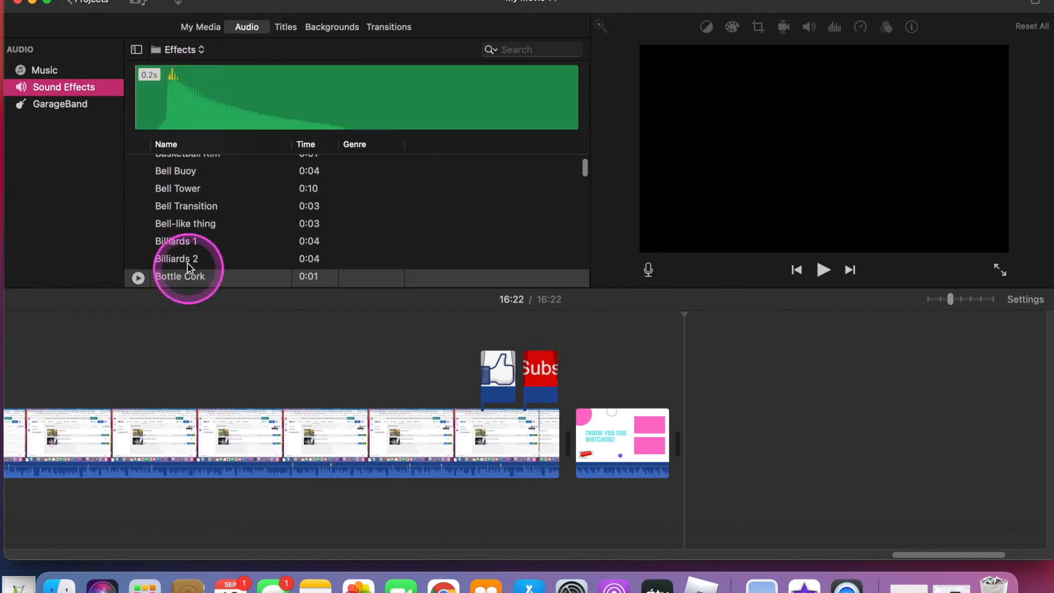
pyautogui.scroll(-2, 189, 255)
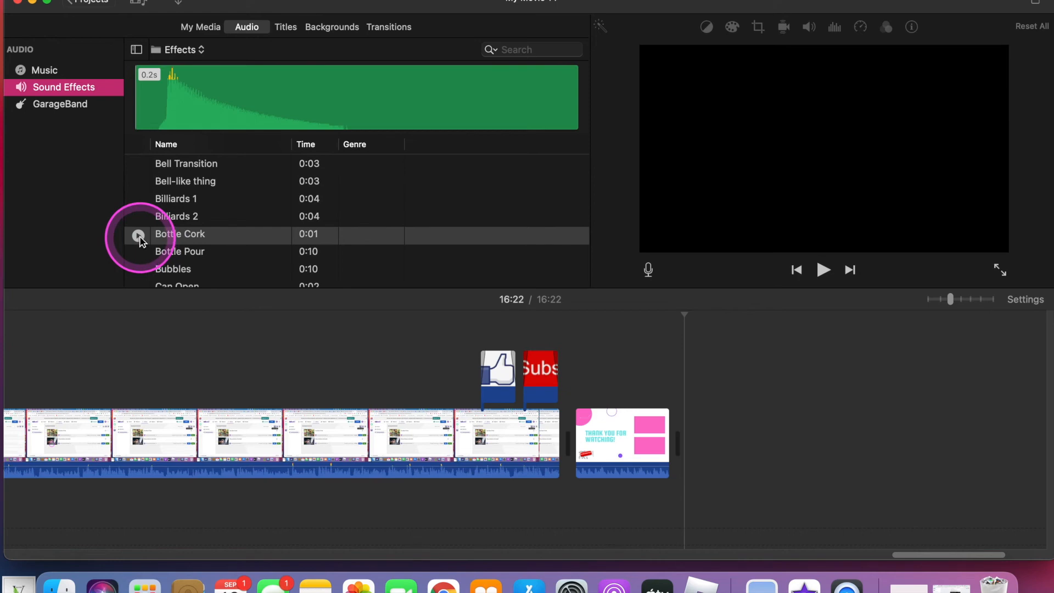
pyautogui.click(139, 165)
pyautogui.click(139, 165)
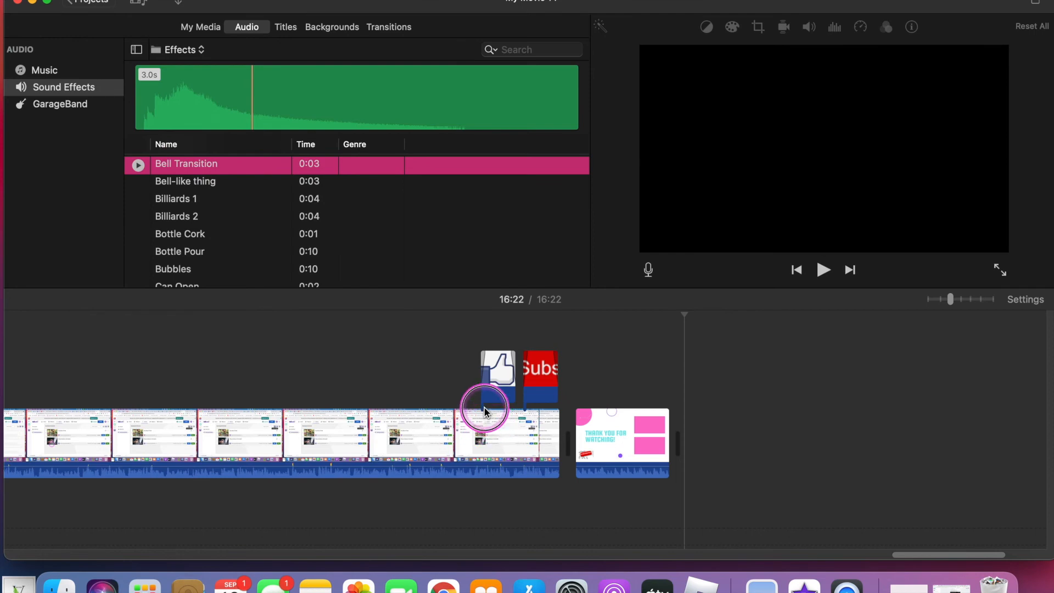
pyautogui.moveTo(485, 407); pyautogui.dragTo(485, 406)
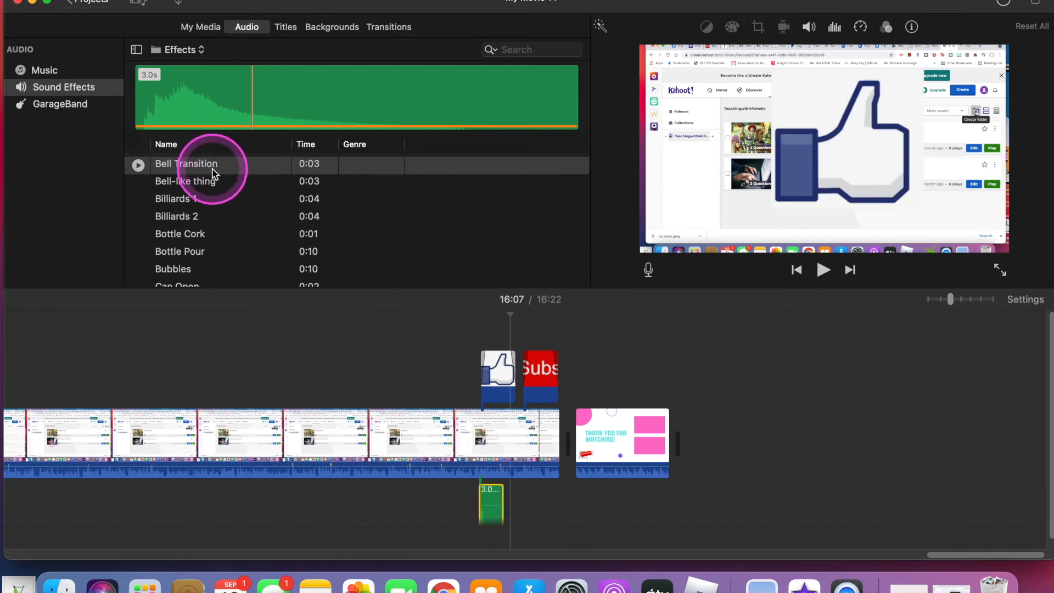
# Play the movie from 16:04 to check the bell sound as the thumbs-up picture comes in
pyautogui.click(462, 393)
pyautogui.click(823, 271)
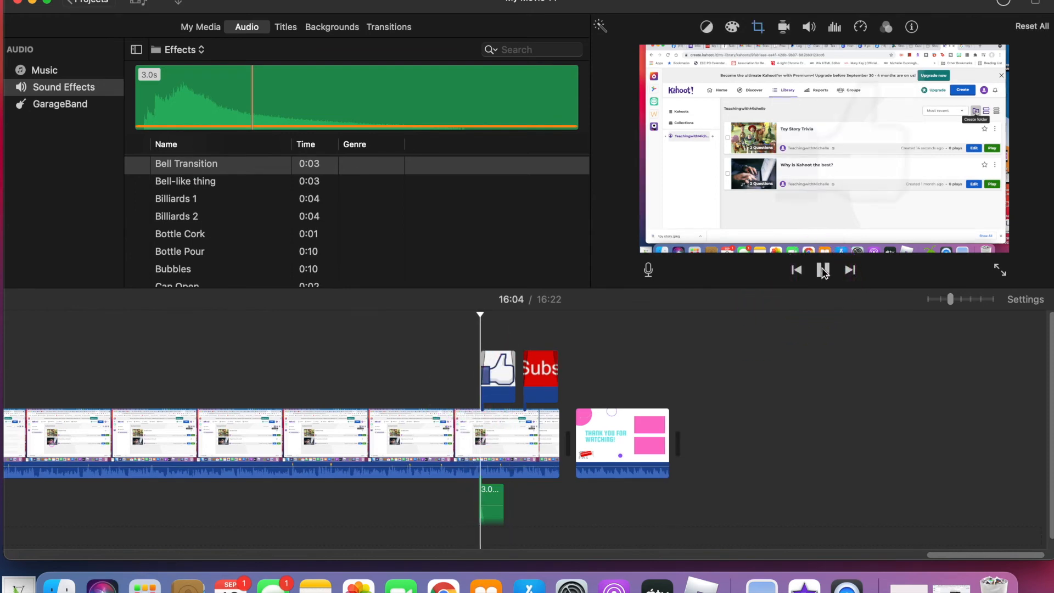
pyautogui.click(824, 271)
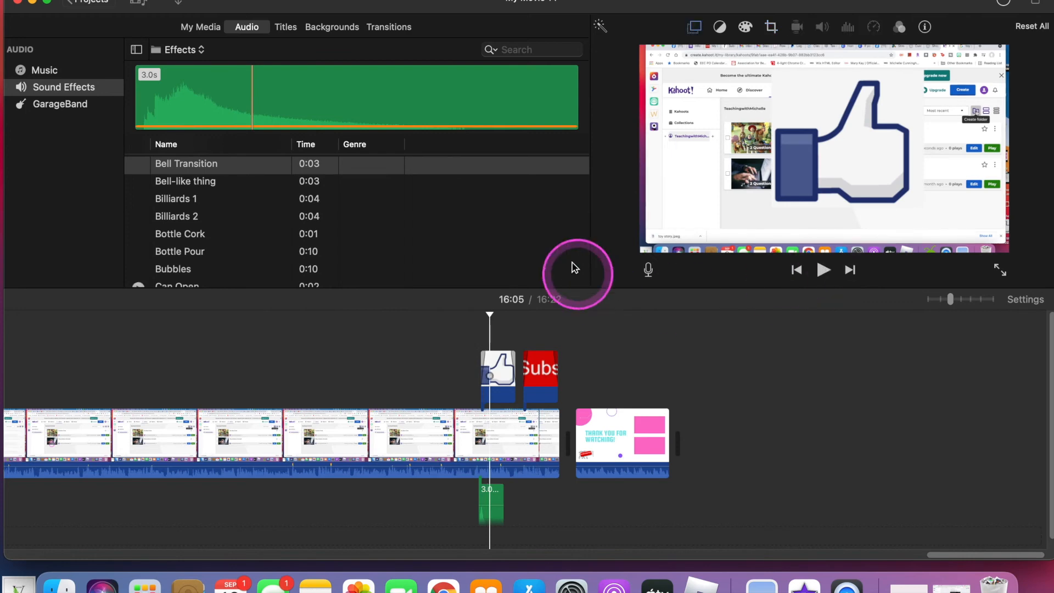
# Add the Bell Transition sound effect beneath the start of the Subscribe overlay and play that part back from 16:08
pyautogui.moveTo(240, 172); pyautogui.dragTo(522, 423)
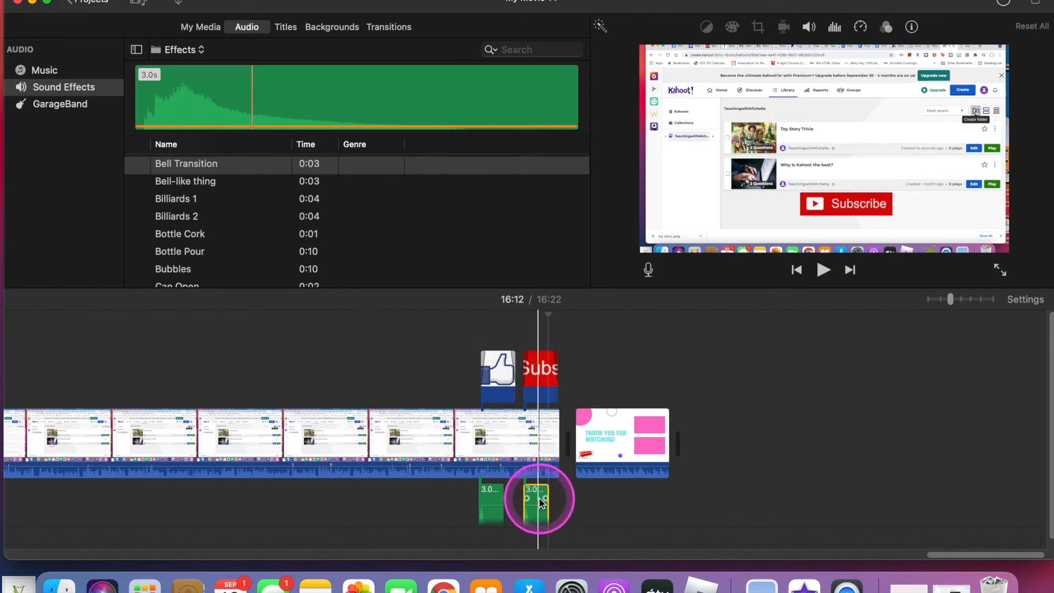
pyautogui.click(516, 339)
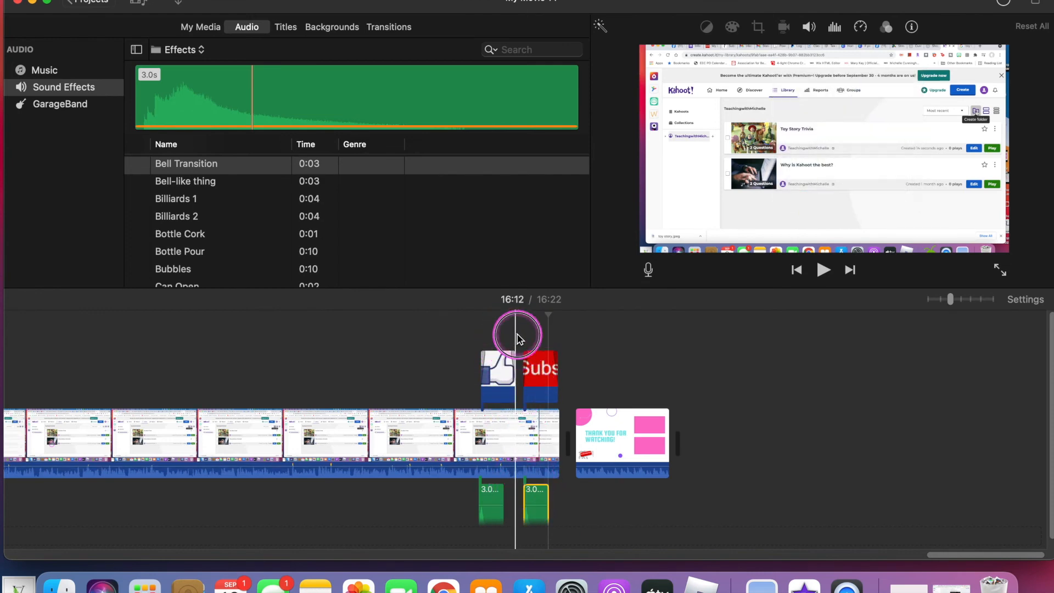
pyautogui.click(819, 271)
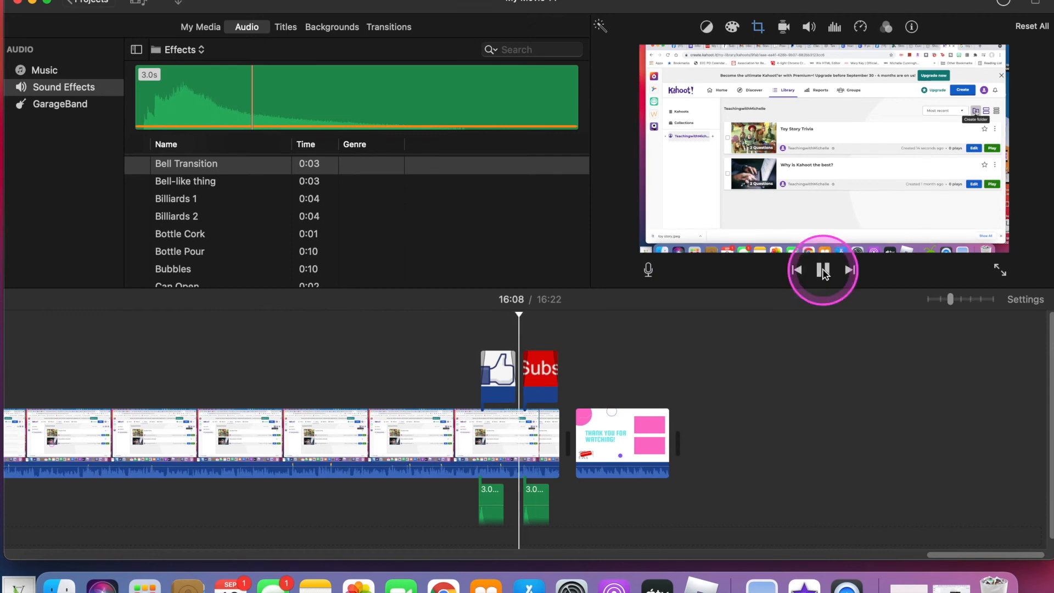
pyautogui.click(823, 270)
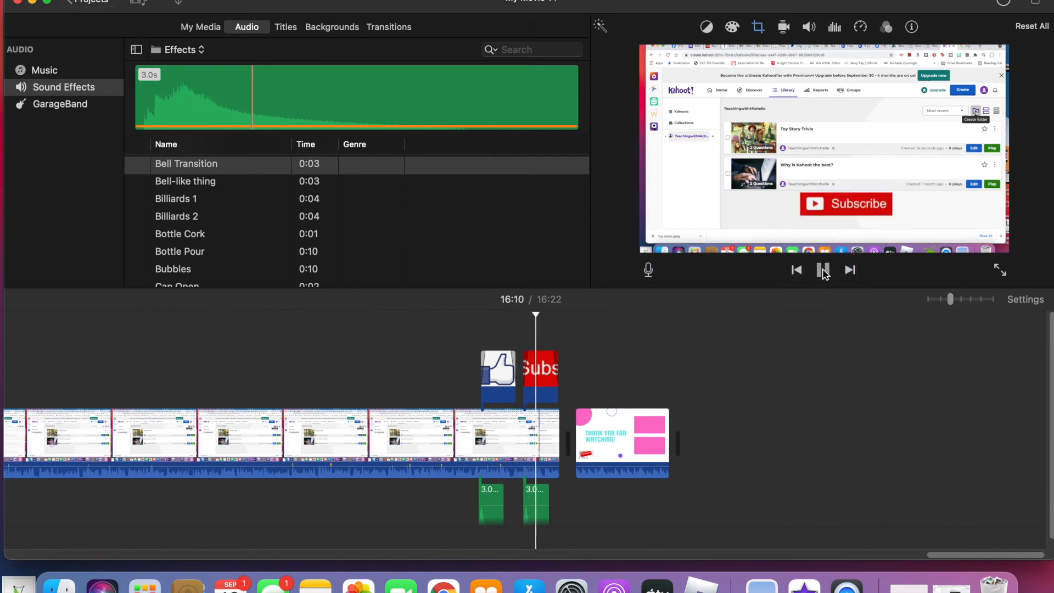
pyautogui.click(534, 306)
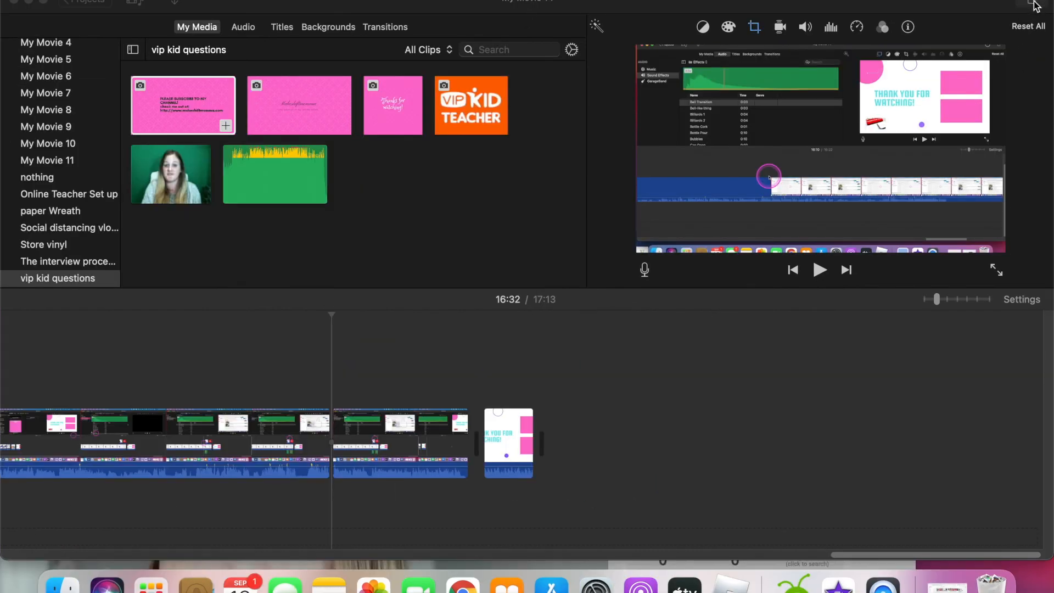
# Open the file export settings for the finished movie and select its title for editing
pyautogui.click(1032, 5)
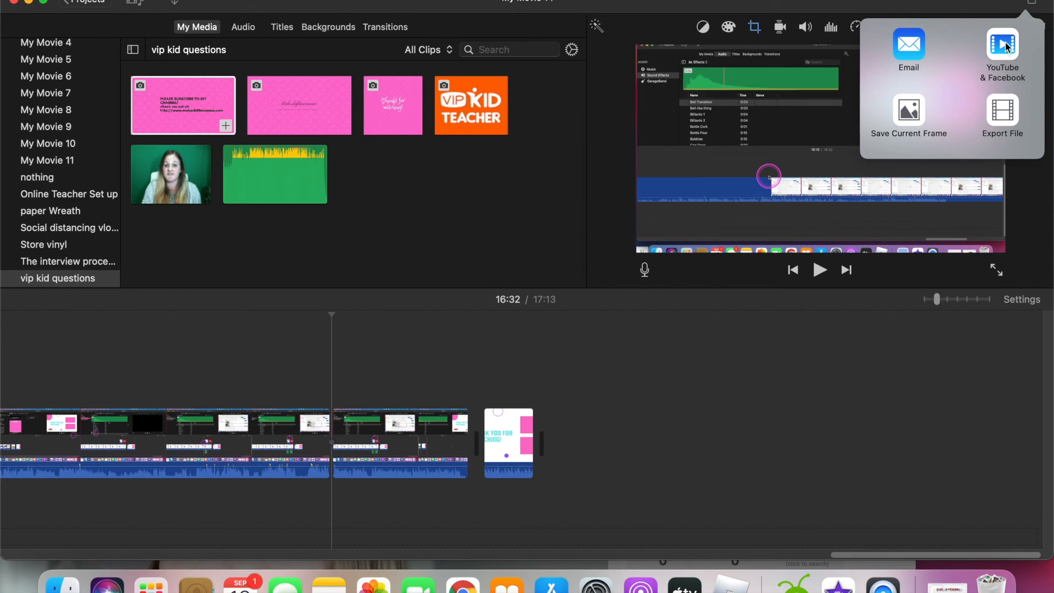
pyautogui.click(1004, 111)
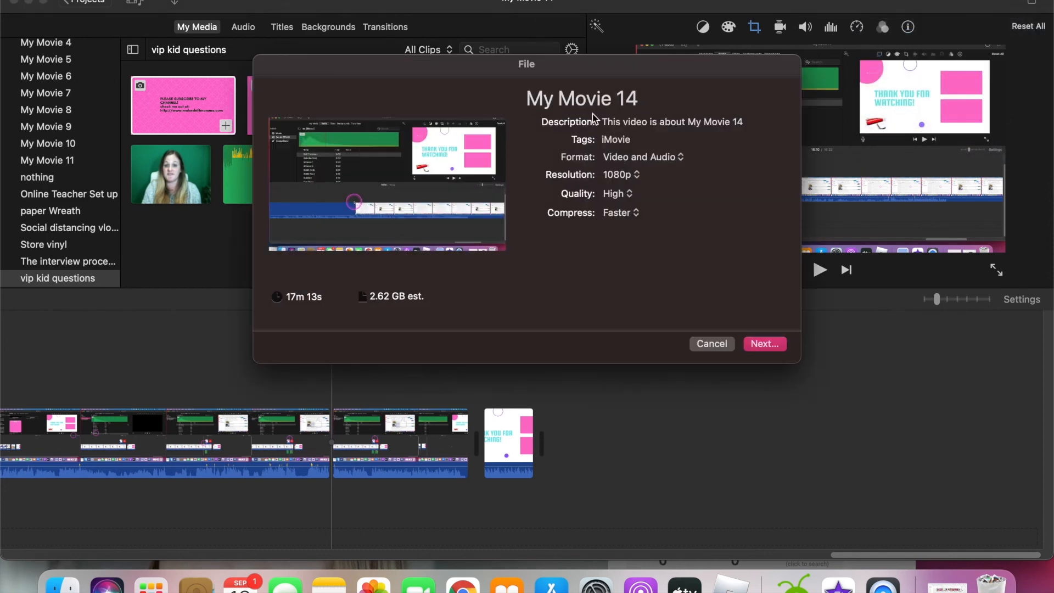
pyautogui.click(574, 93)
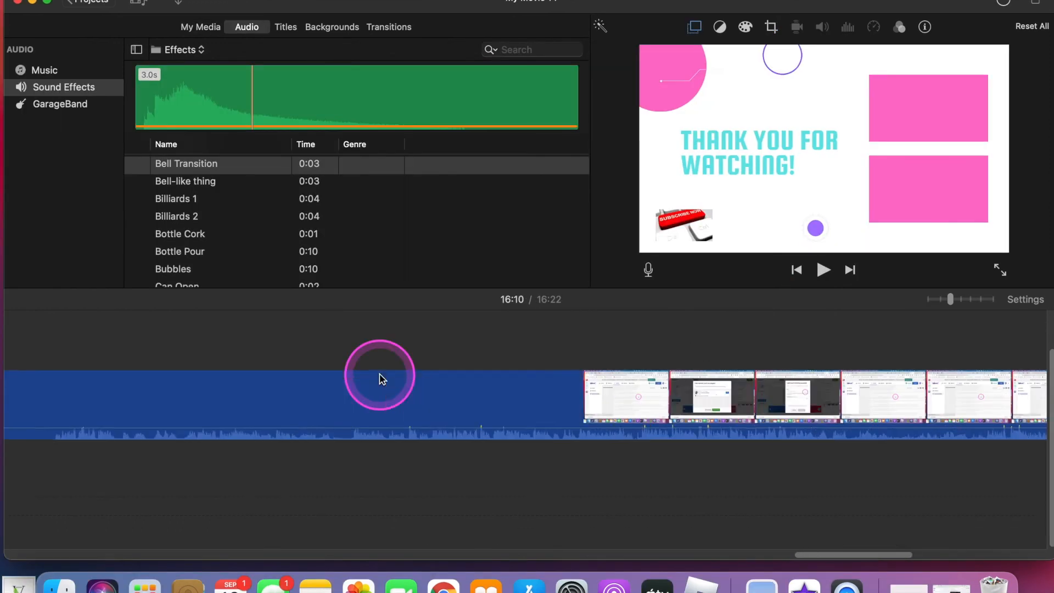
pyautogui.hscroll(-10, 381, 376)
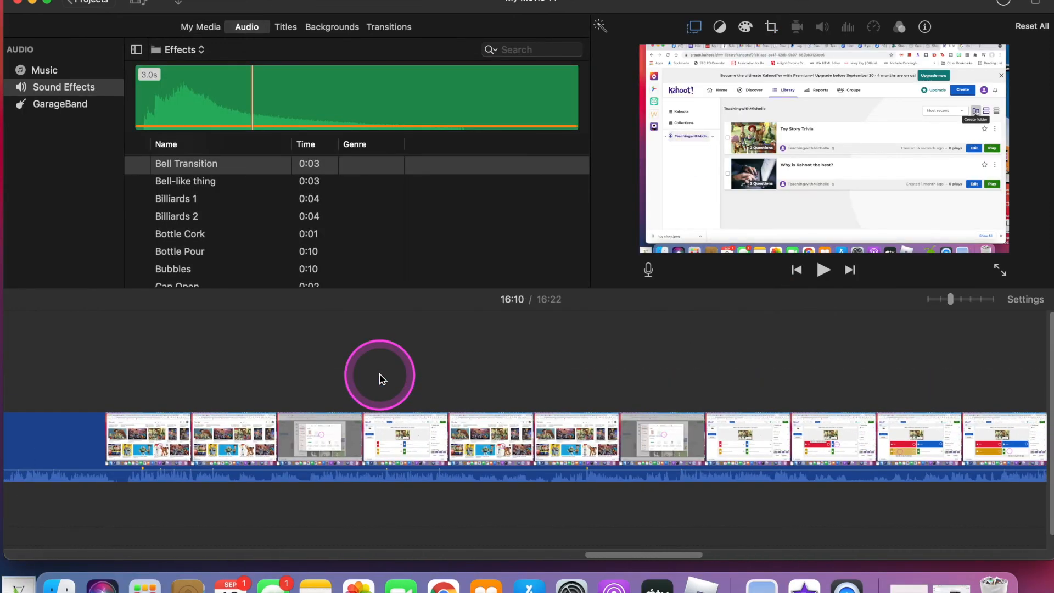
pyautogui.hscroll(-8, 382, 379)
pyautogui.click(950, 299)
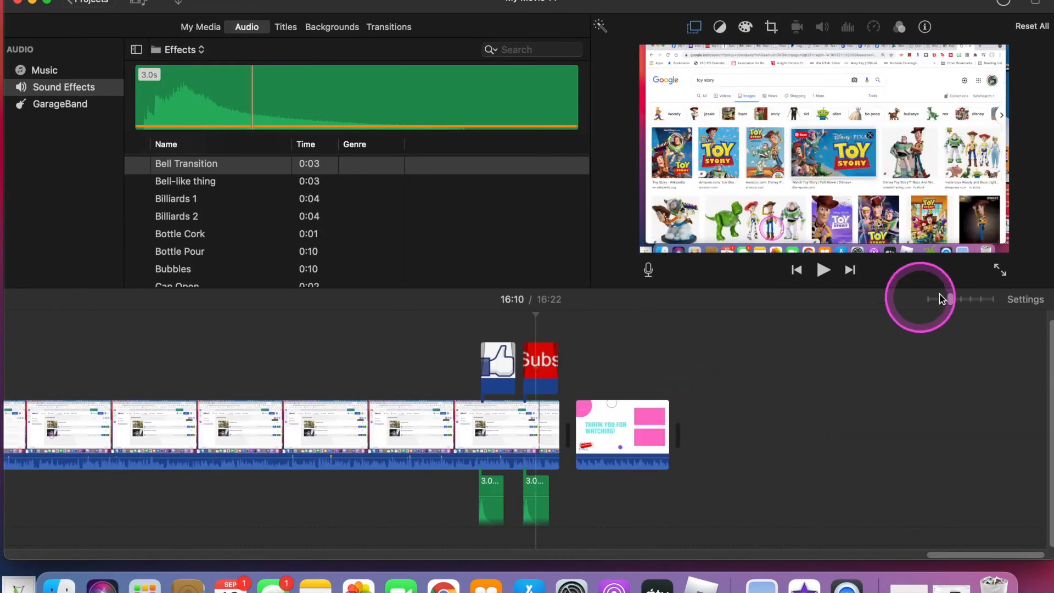
pyautogui.moveTo(949, 299); pyautogui.dragTo(929, 300)
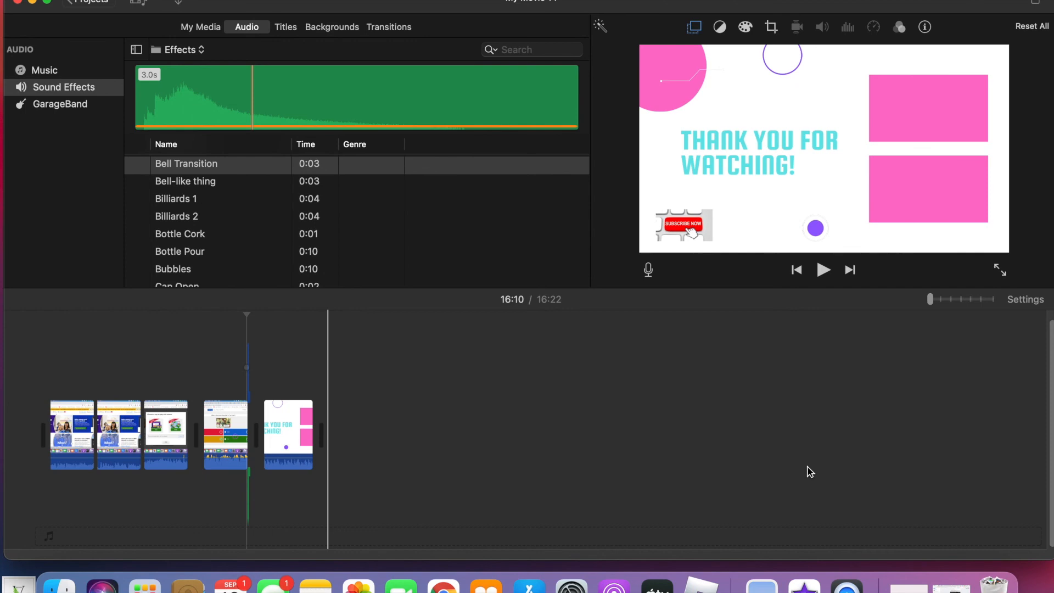
pyautogui.click(826, 324)
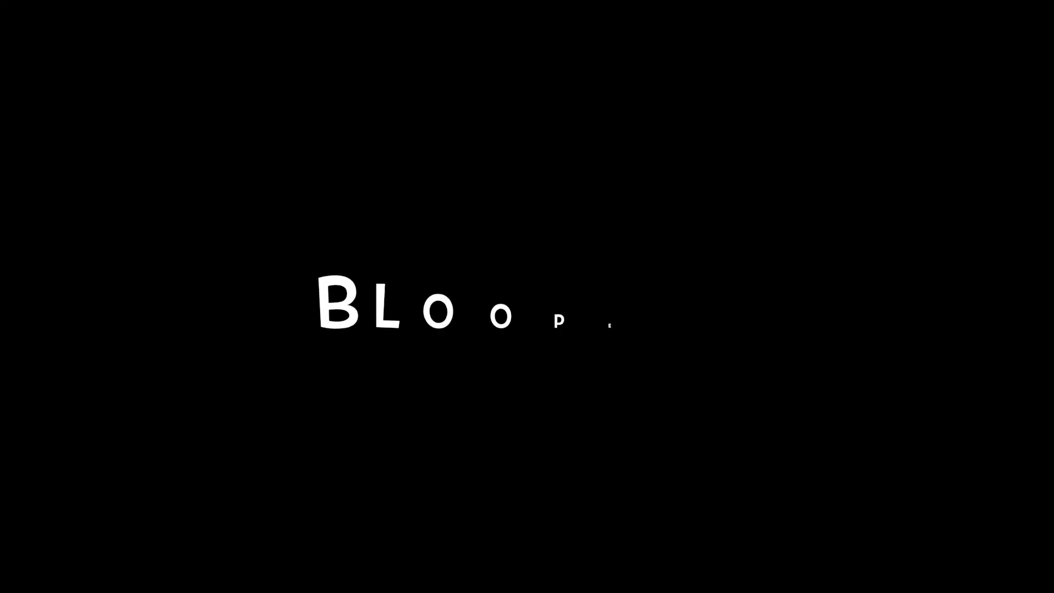